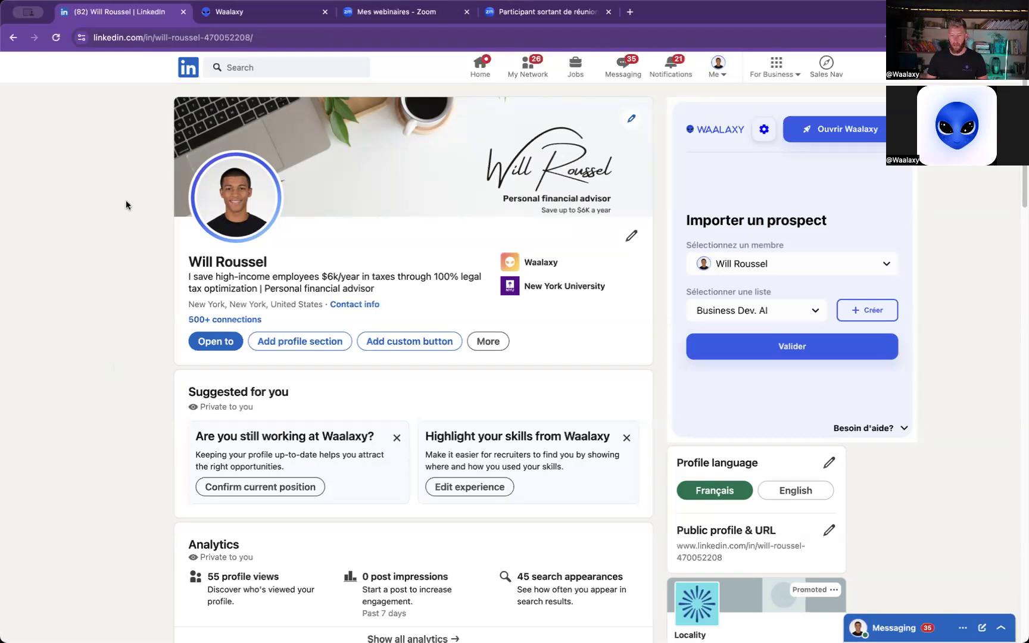
- Switch to Sales Navigator and open the full set of lead search filters
{"action": "left_click", "coordinate": [826, 64]}
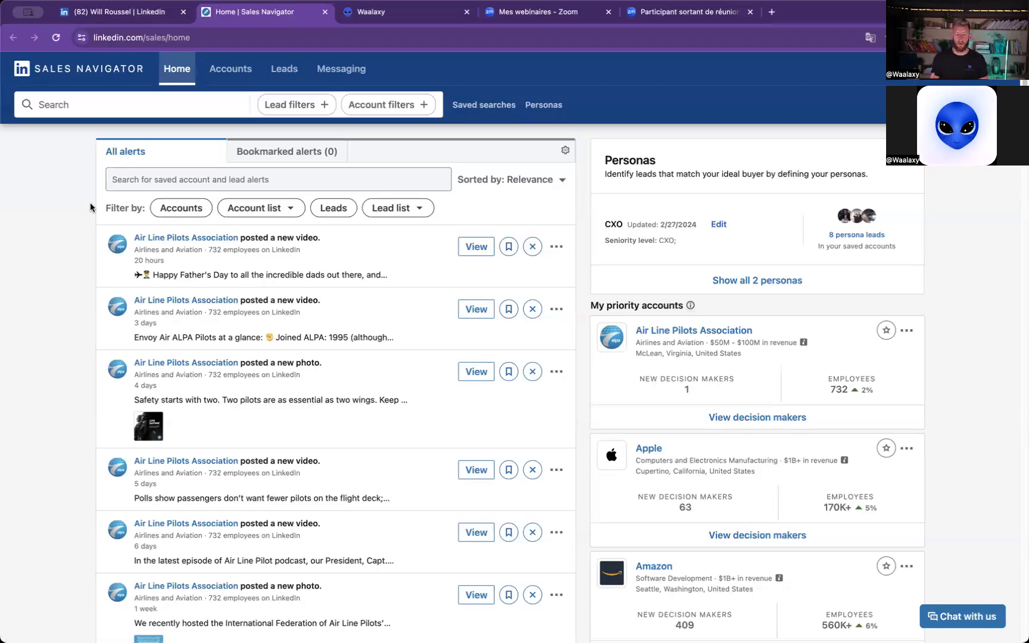
{"action": "left_click", "coordinate": [301, 105]}
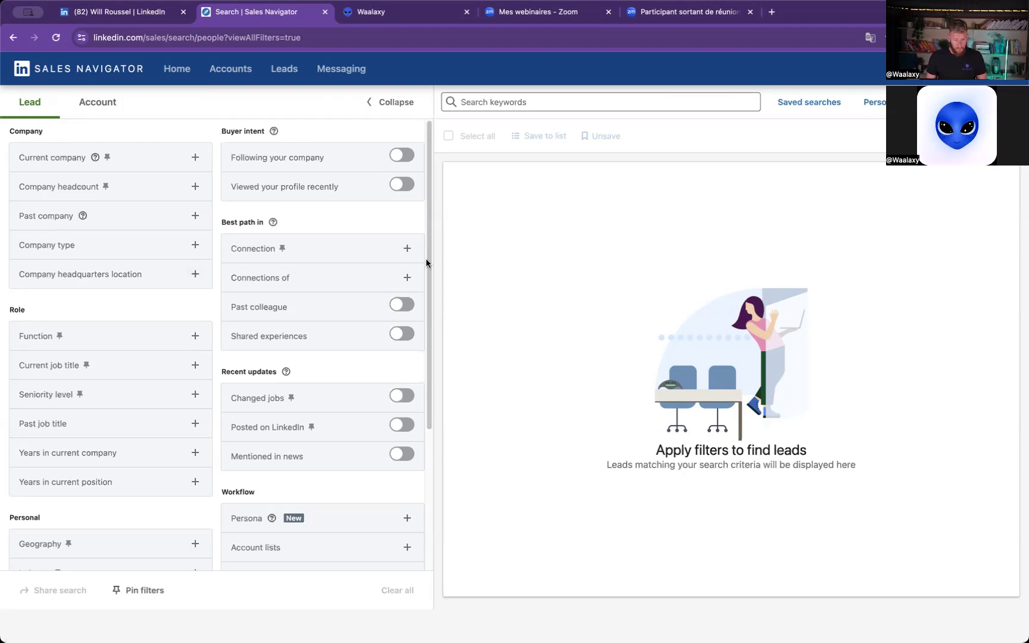
{"action": "left_click", "coordinate": [530, 101]}
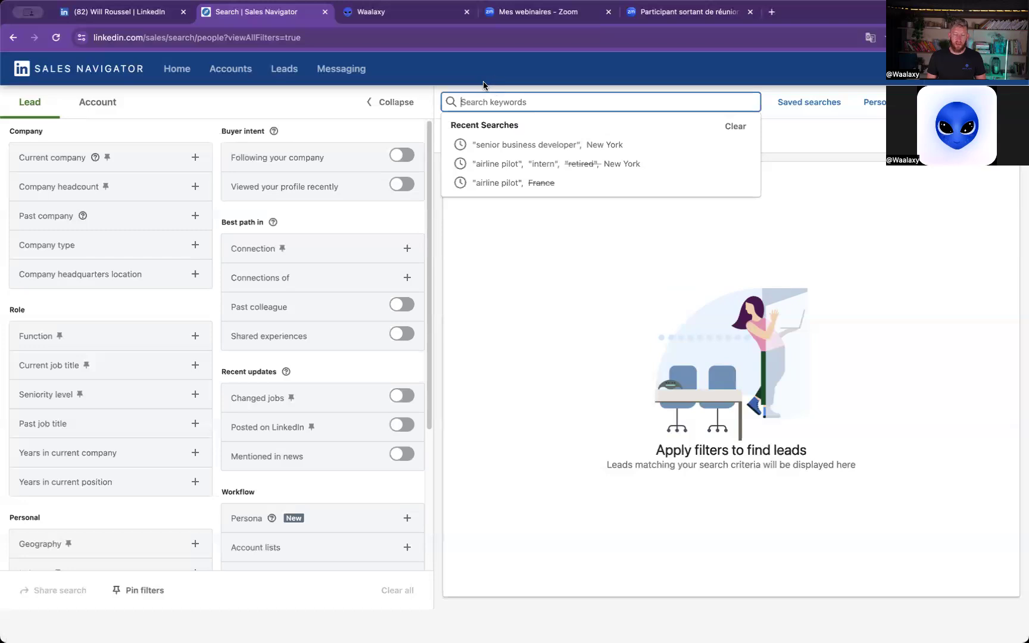
{"action": "left_click", "coordinate": [418, 81]}
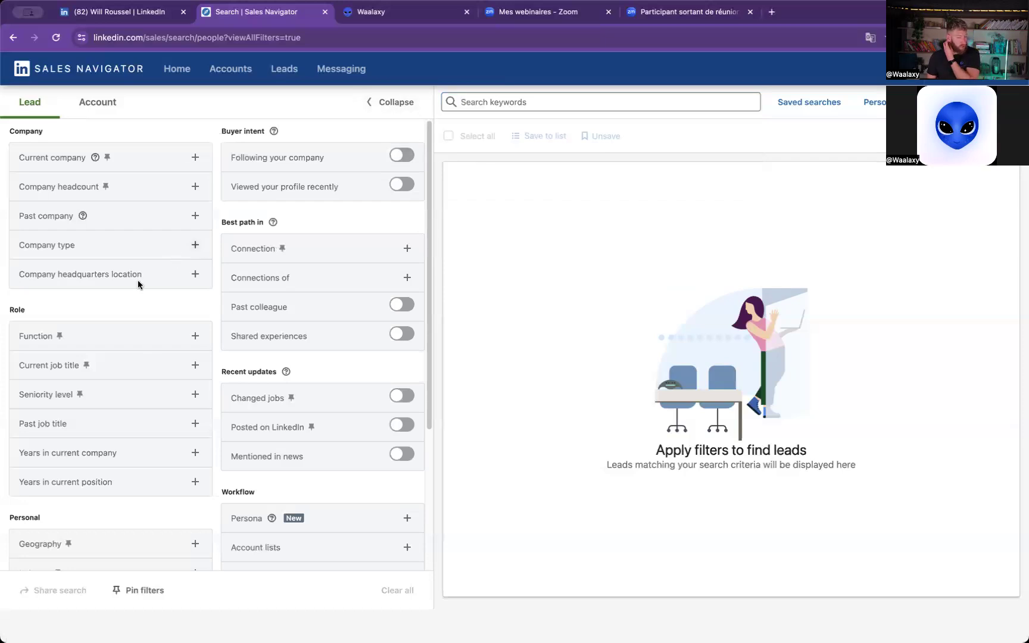
- Filter the leads by the exact current job title "business developer", including the quotation marks
{"action": "left_click", "coordinate": [45, 370]}
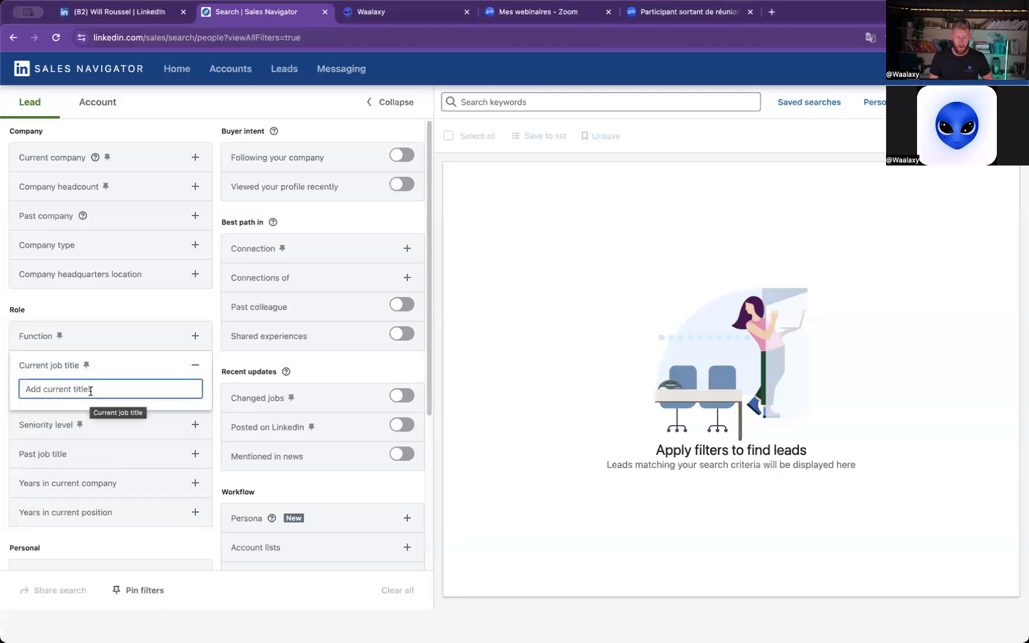
{"action": "type", "text": "\"deve"}
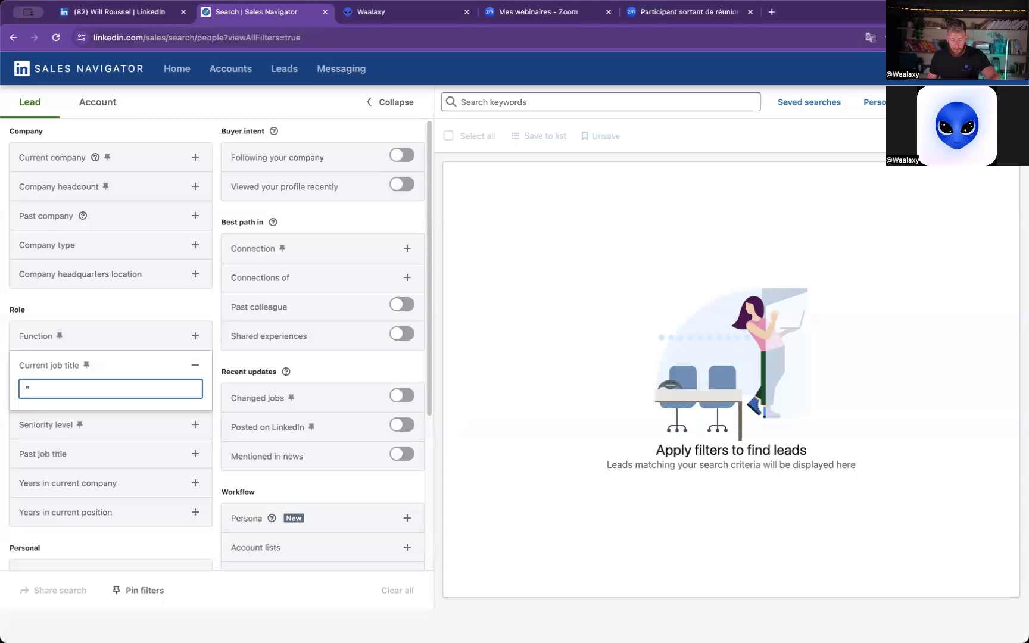
{"action": "key", "text": "BackSpace"}
{"action": "key", "text": "BackSpace"}
{"action": "key", "text": "BackSpace"}
{"action": "key", "text": "BackSpace"}
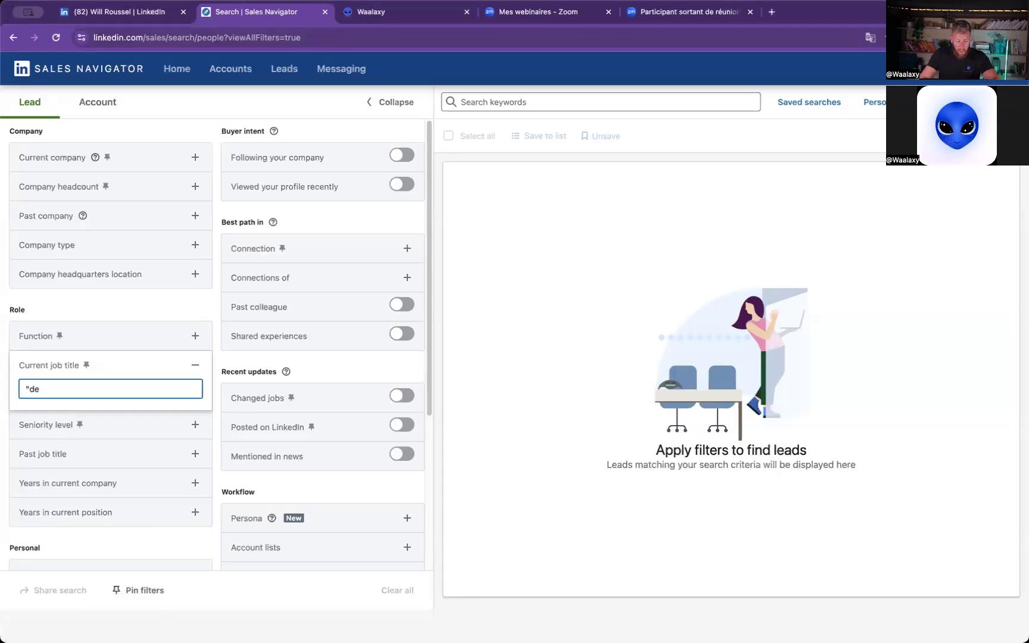
{"action": "type", "text": "business developer\""}
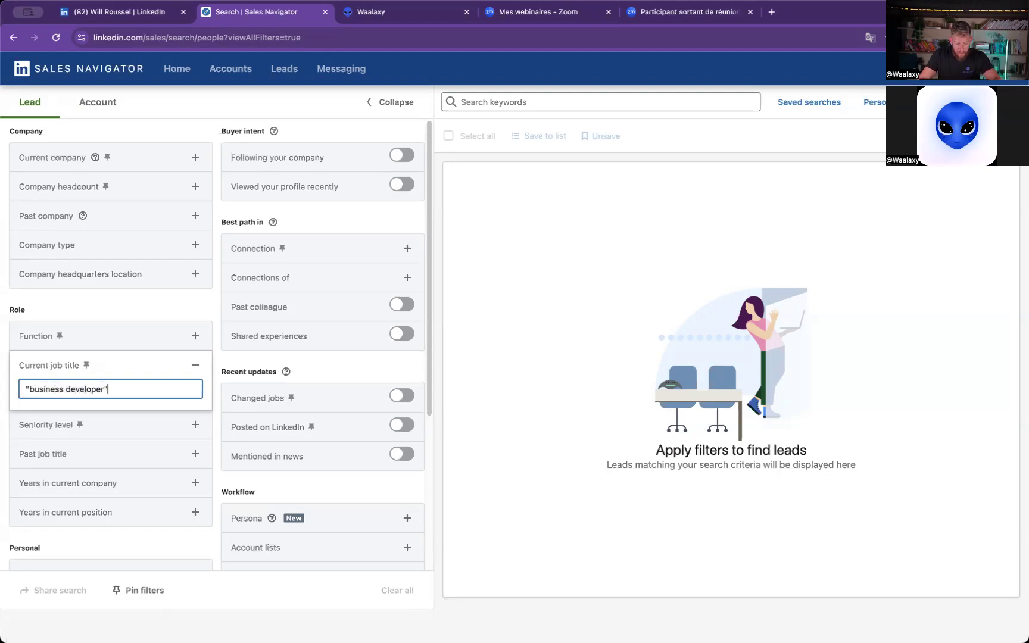
{"action": "key", "text": "Return"}
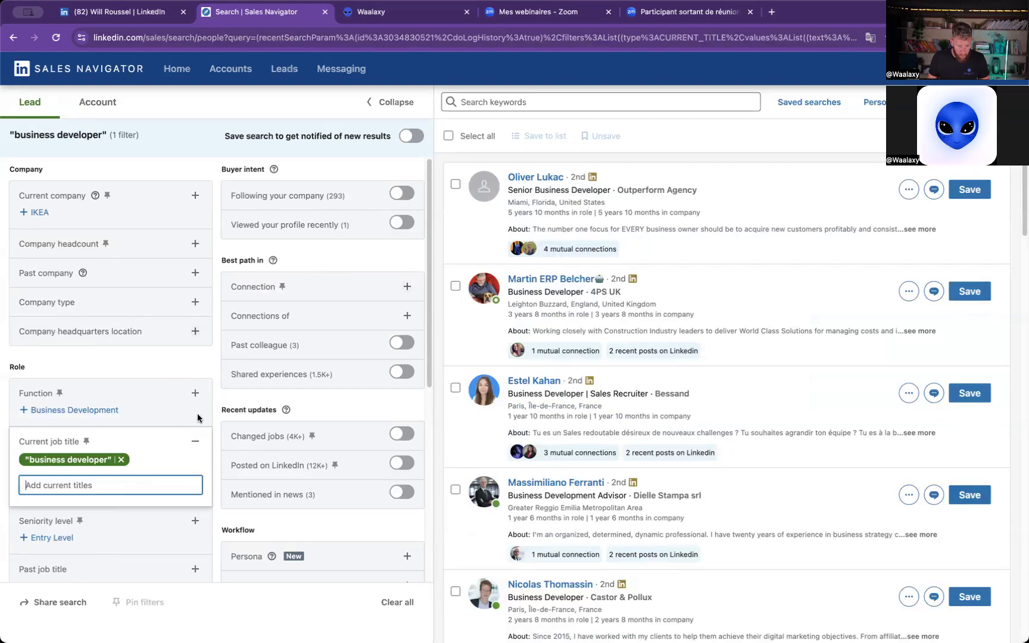
- Include New York City Metropolitan Area as the geography filter of the lead search
{"action": "scroll", "coordinate": [196, 420], "scroll_direction": "down", "scroll_amount": 3}
{"action": "scroll", "coordinate": [94, 297], "scroll_direction": "up", "scroll_amount": 2}
{"action": "scroll", "coordinate": [189, 448], "scroll_direction": "down", "scroll_amount": 1}
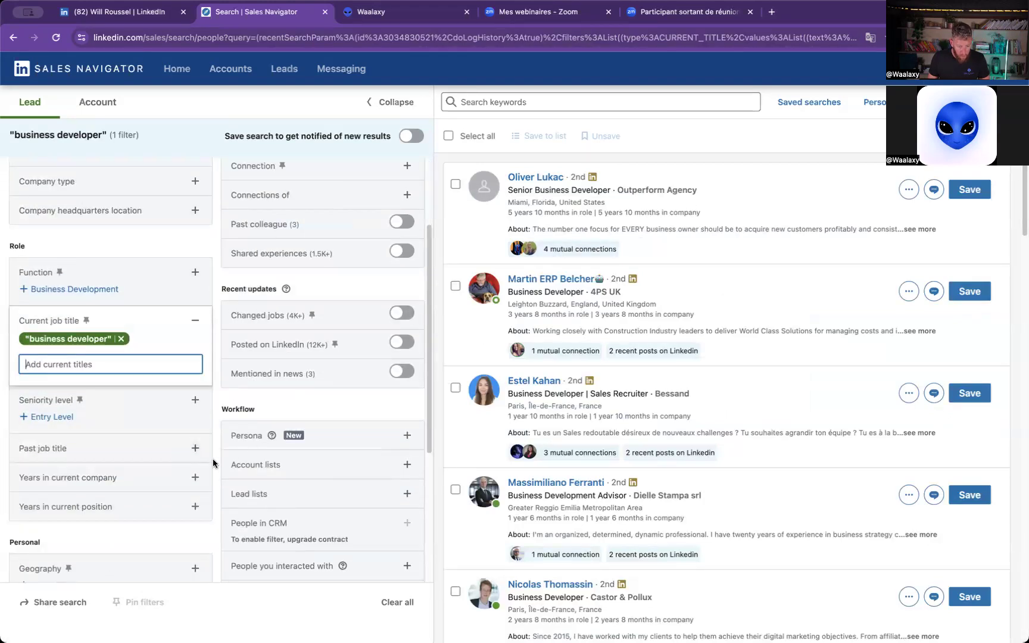
{"action": "scroll", "coordinate": [188, 460], "scroll_direction": "down", "scroll_amount": 1}
{"action": "left_click", "coordinate": [195, 504]}
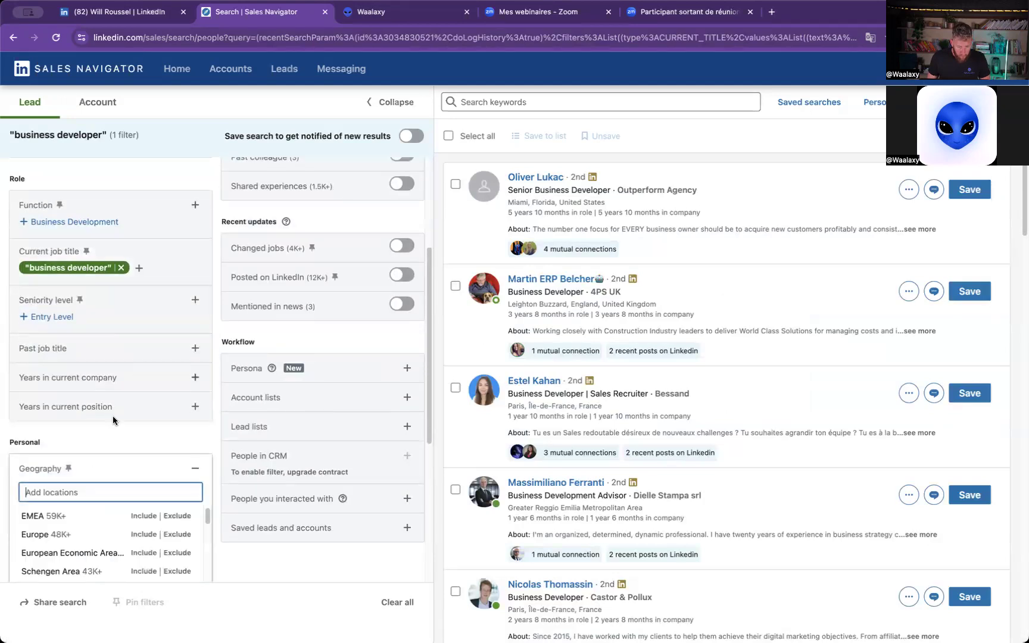
{"action": "type", "text": "NYC"}
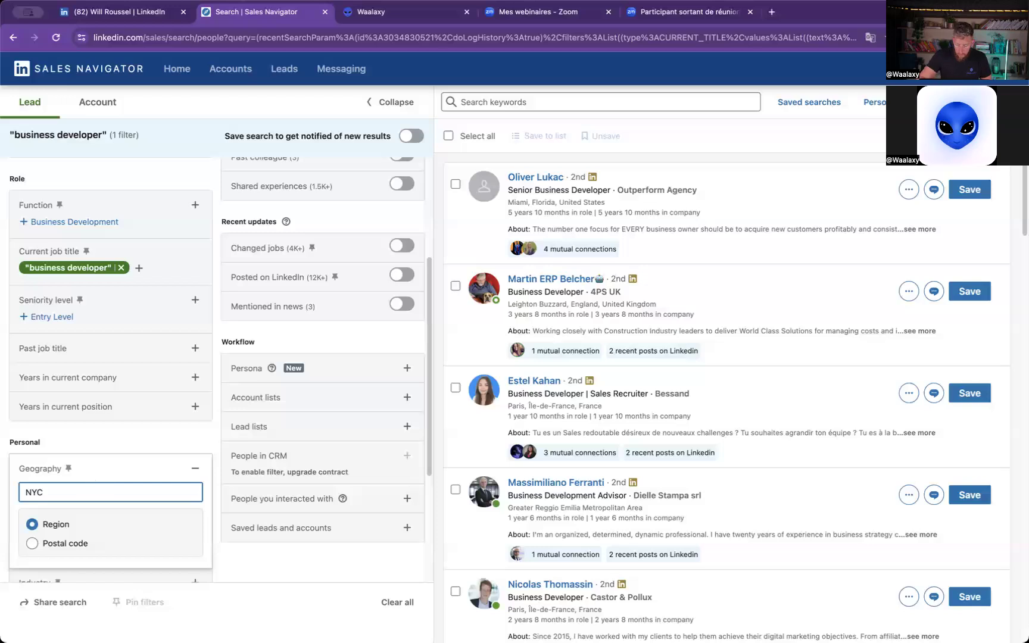
{"action": "scroll", "coordinate": [89, 474], "scroll_direction": "down", "scroll_amount": 3}
{"action": "key", "text": "BackSpace"}
{"action": "key", "text": "BackSpace"}
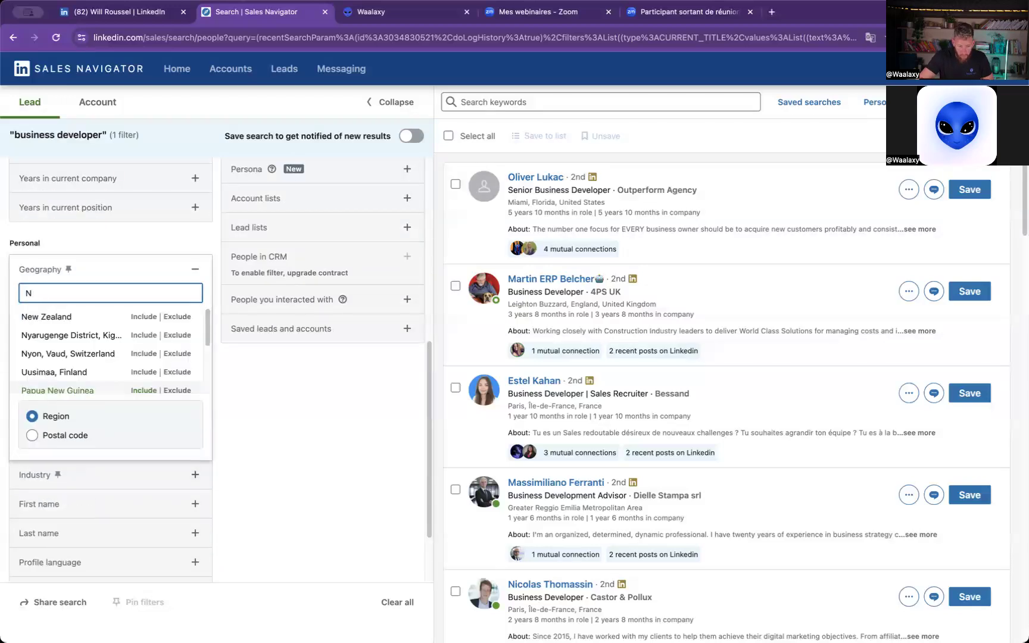
{"action": "type", "text": "ew"}
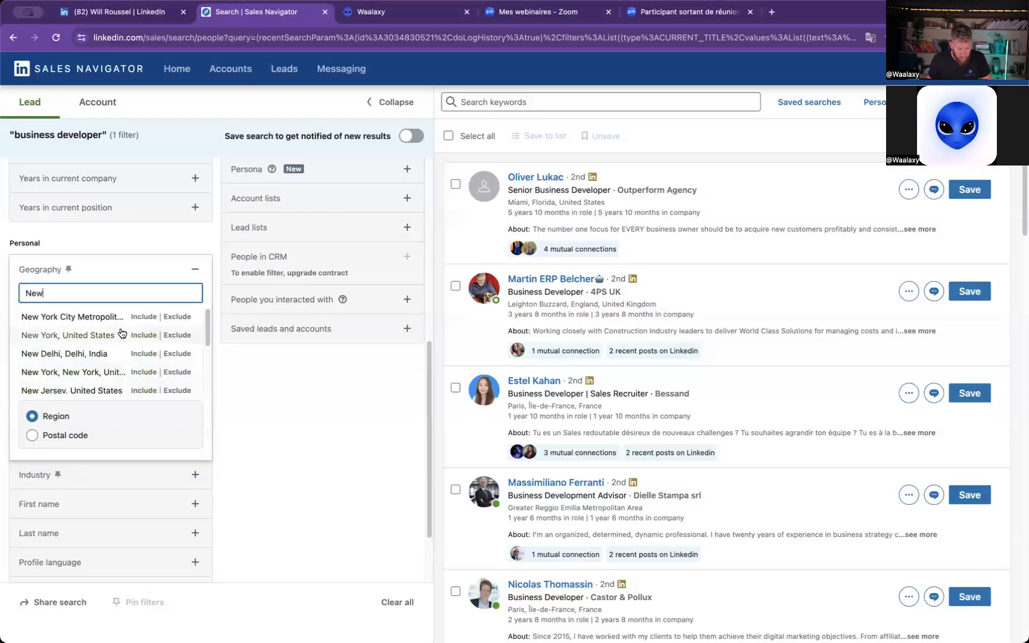
{"action": "left_click", "coordinate": [142, 317]}
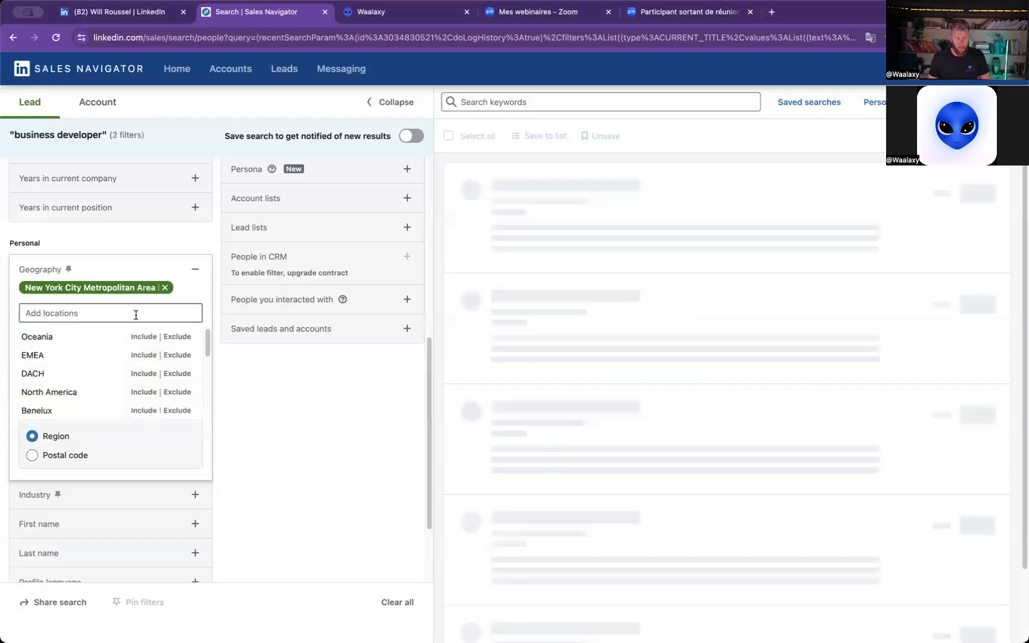
{"action": "left_click", "coordinate": [259, 407]}
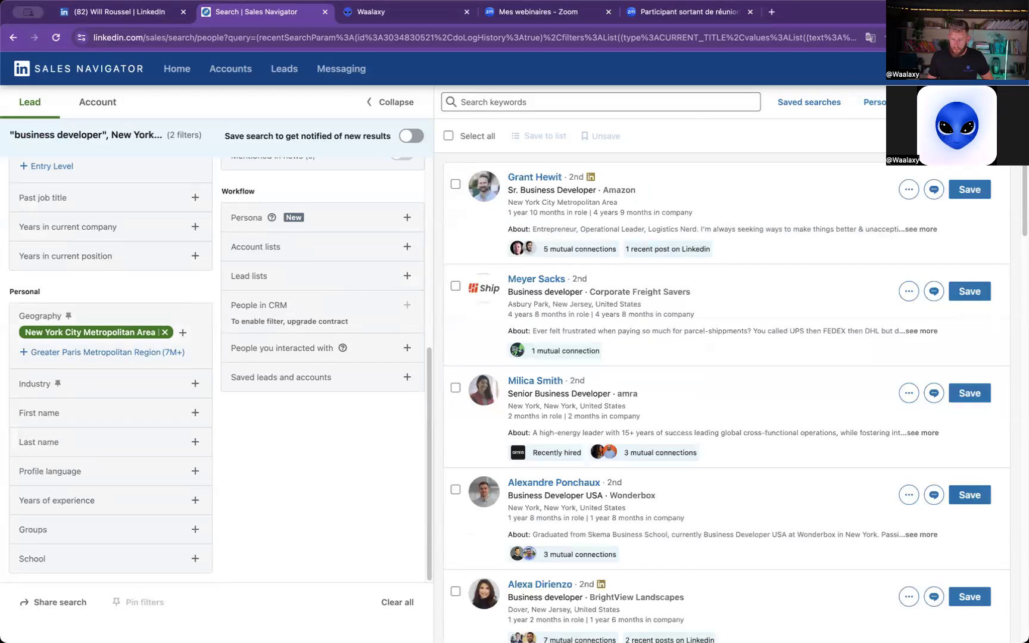
- Open the Waalaxy extension's import form for this lead search, and switch to the Waalaxy web app and reload it
{"action": "left_click", "coordinate": [919, 37]}
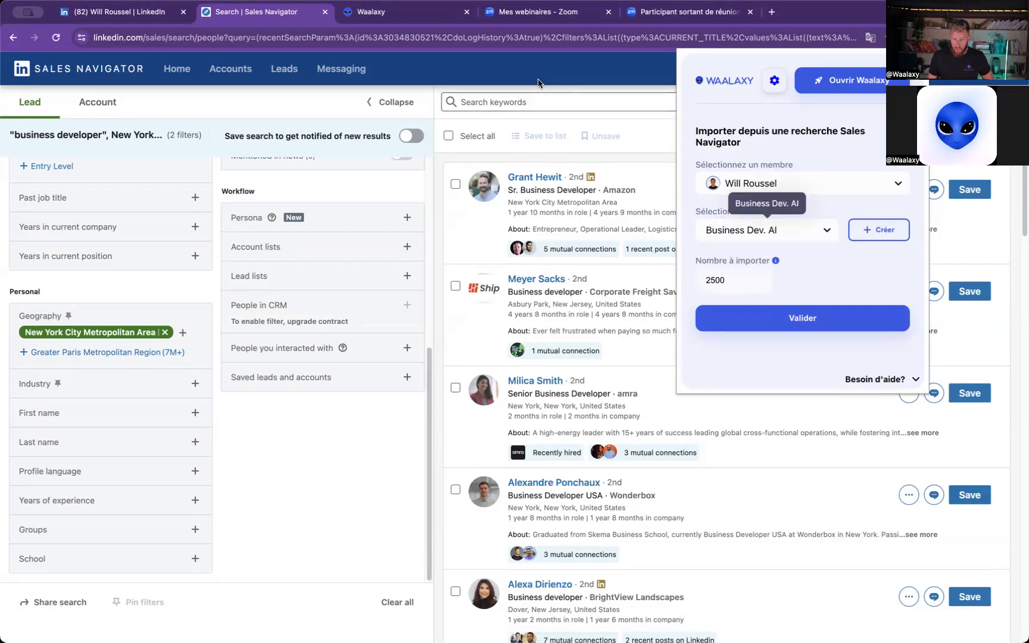
{"action": "left_click", "coordinate": [405, 11]}
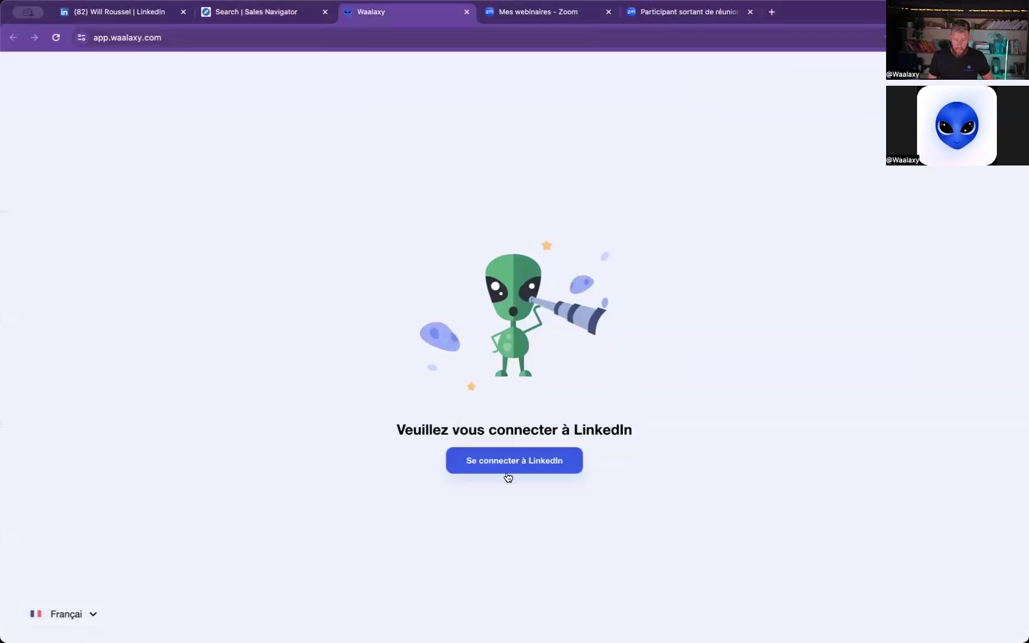
{"action": "left_click", "coordinate": [57, 37]}
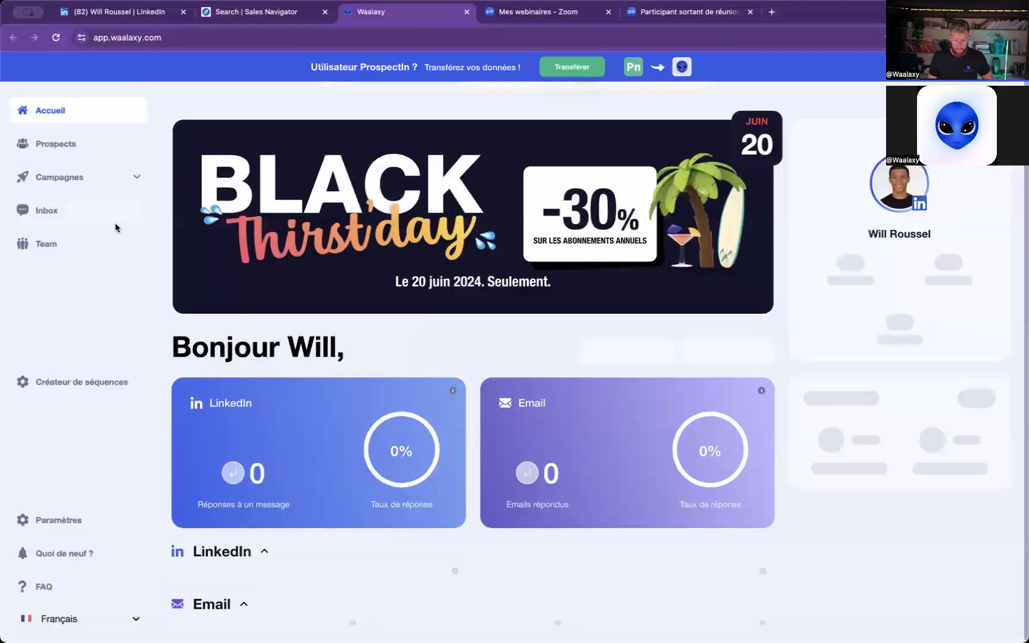
- Open the campaigns list and set the interface language to English
{"action": "left_click", "coordinate": [73, 187]}
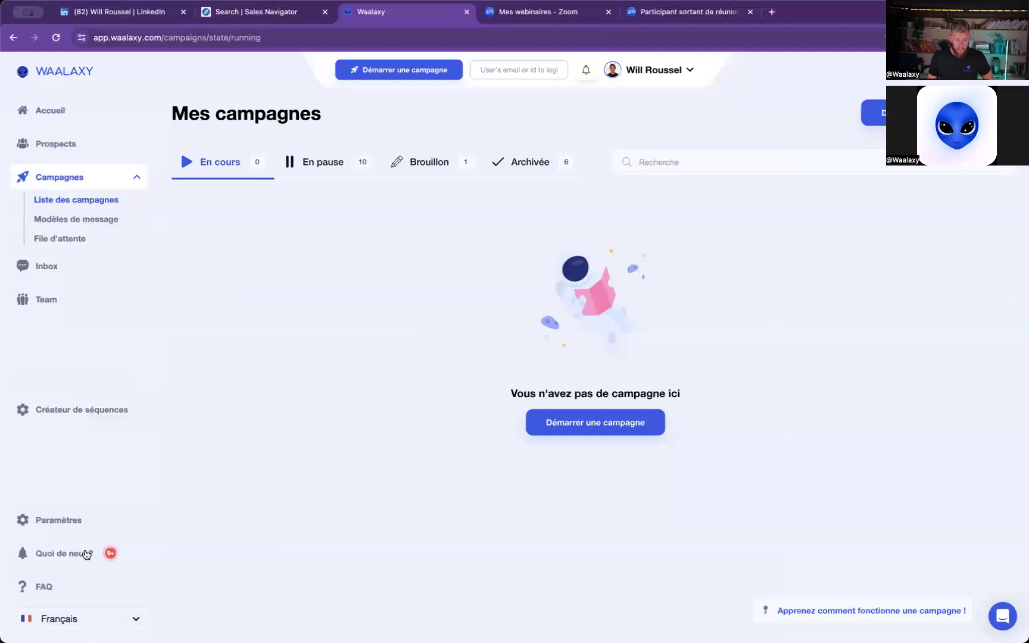
{"action": "left_click", "coordinate": [77, 619]}
{"action": "left_click", "coordinate": [72, 457]}
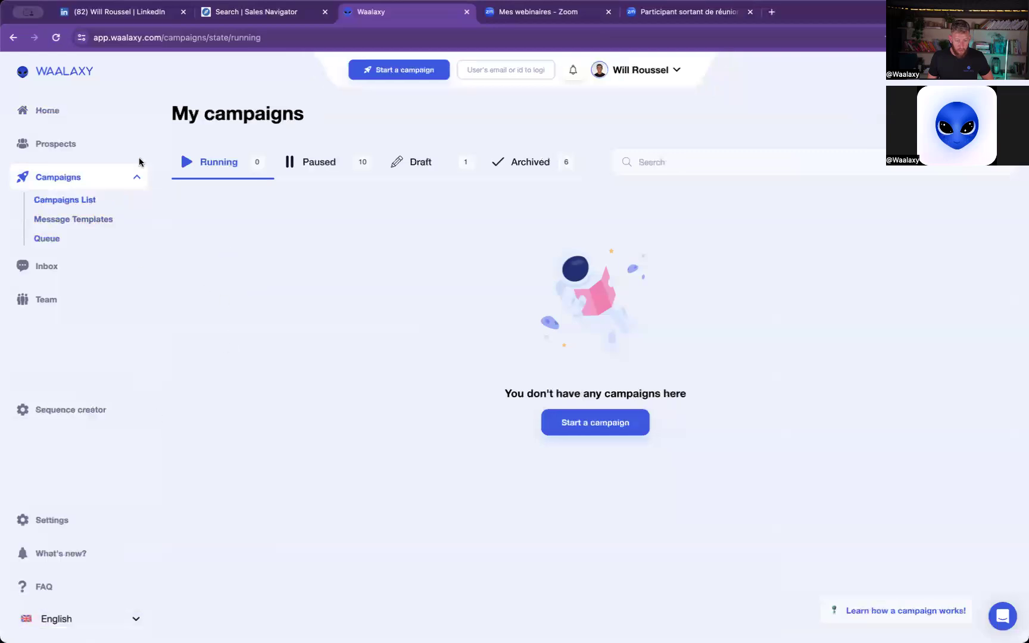
- View the prospects stored in the Business Dev. NYC list
{"action": "left_click", "coordinate": [60, 144]}
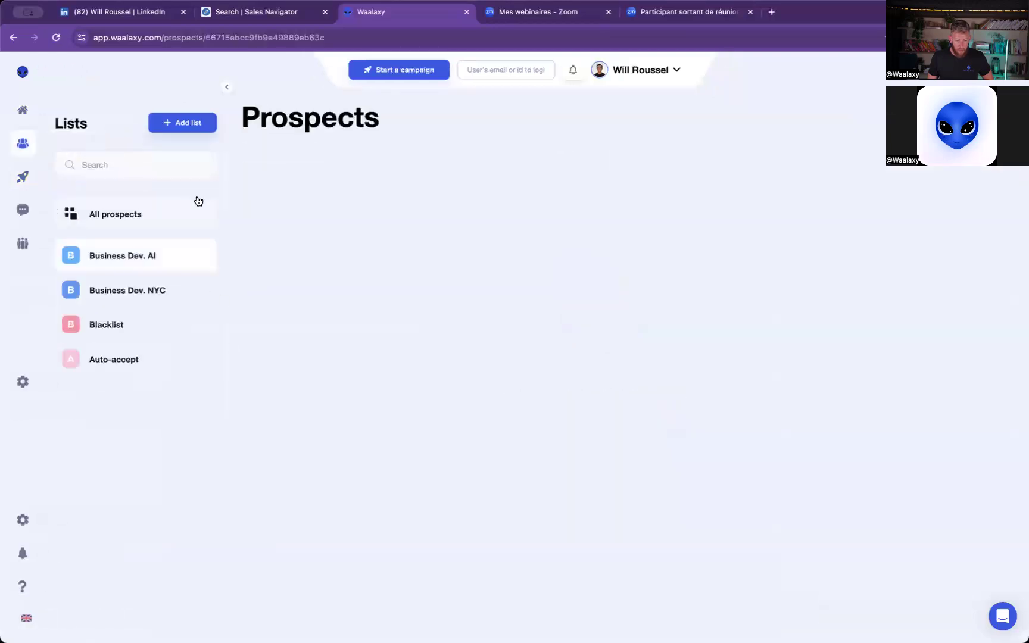
{"action": "left_click", "coordinate": [132, 292]}
{"action": "mouse_move", "coordinate": [78, 502]}
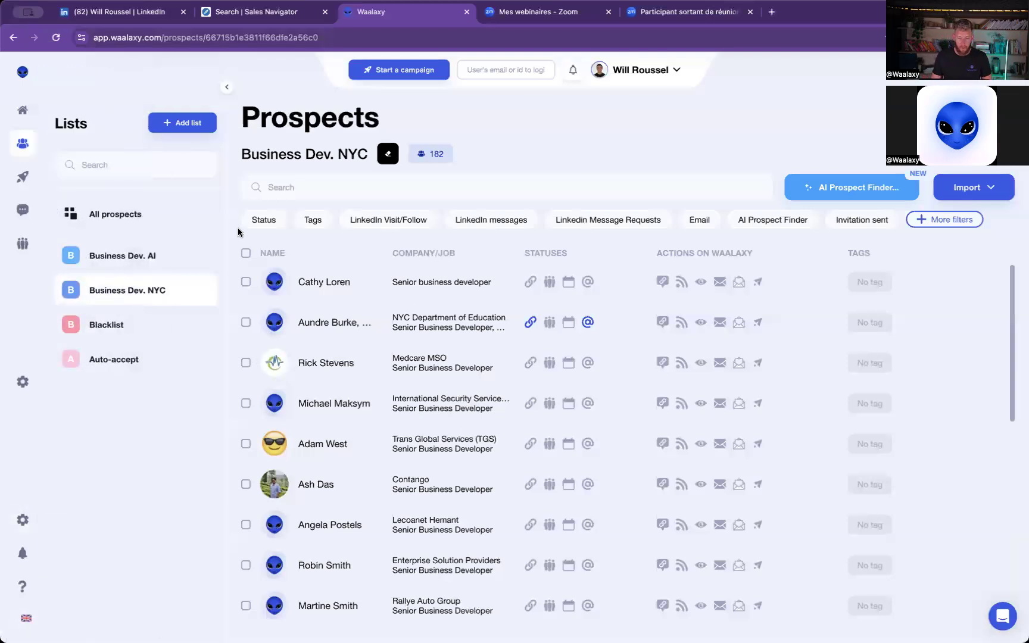
{"action": "left_click", "coordinate": [557, 183]}
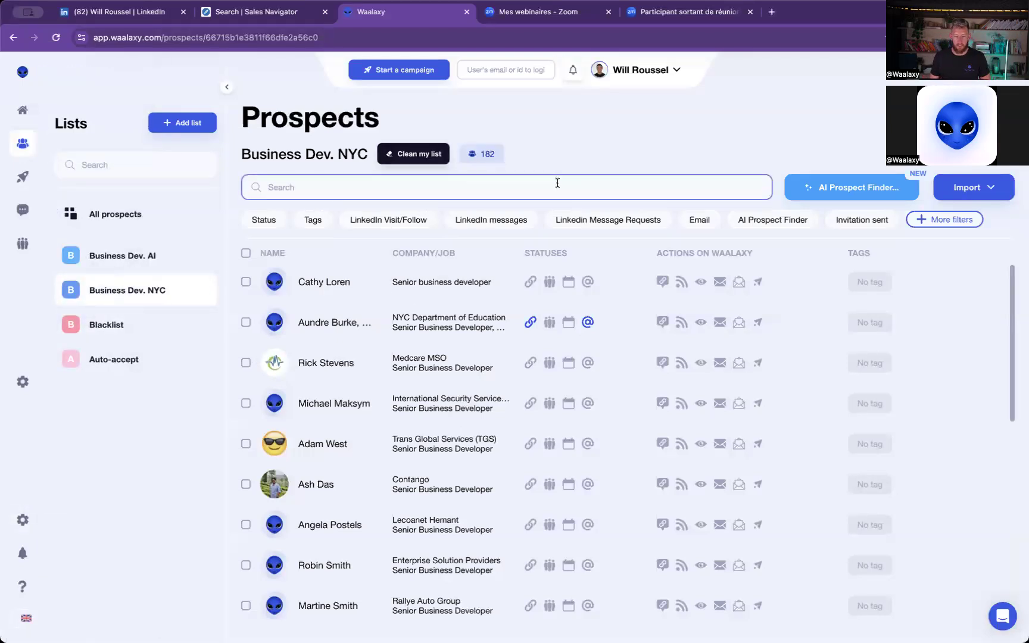
- Launch the AI Prospect Finder for 100 prospects, based on all ten prospects in the Business Dev. AI list
{"action": "left_click", "coordinate": [138, 255]}
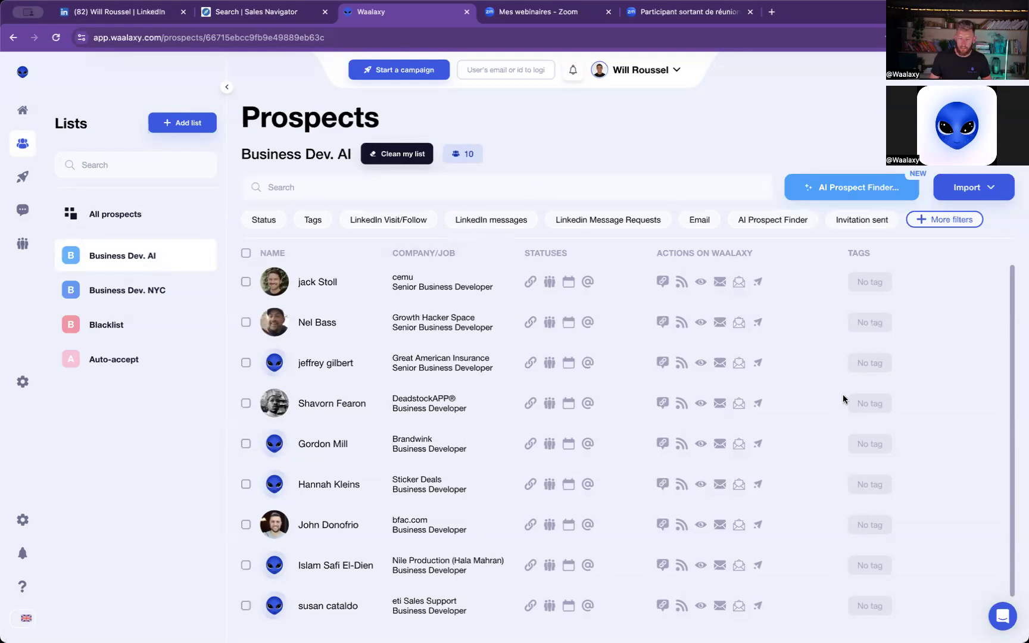
{"action": "mouse_move", "coordinate": [525, 320]}
{"action": "left_click", "coordinate": [245, 282]}
{"action": "scroll", "coordinate": [292, 506], "scroll_direction": "down", "scroll_amount": 2}
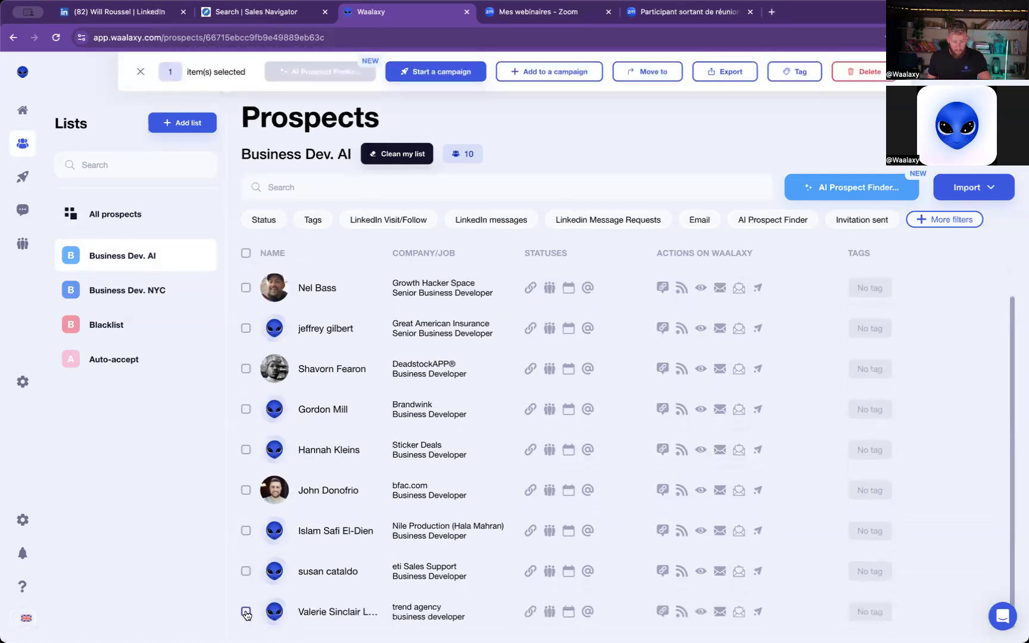
{"action": "left_click", "coordinate": [246, 612], "text": "shift"}
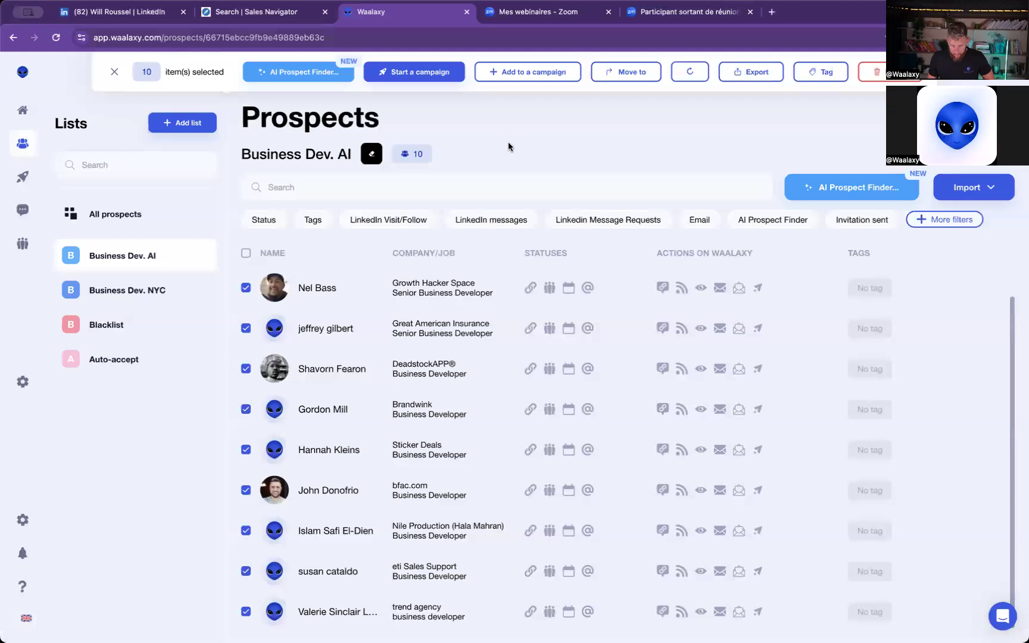
{"action": "left_click", "coordinate": [290, 73]}
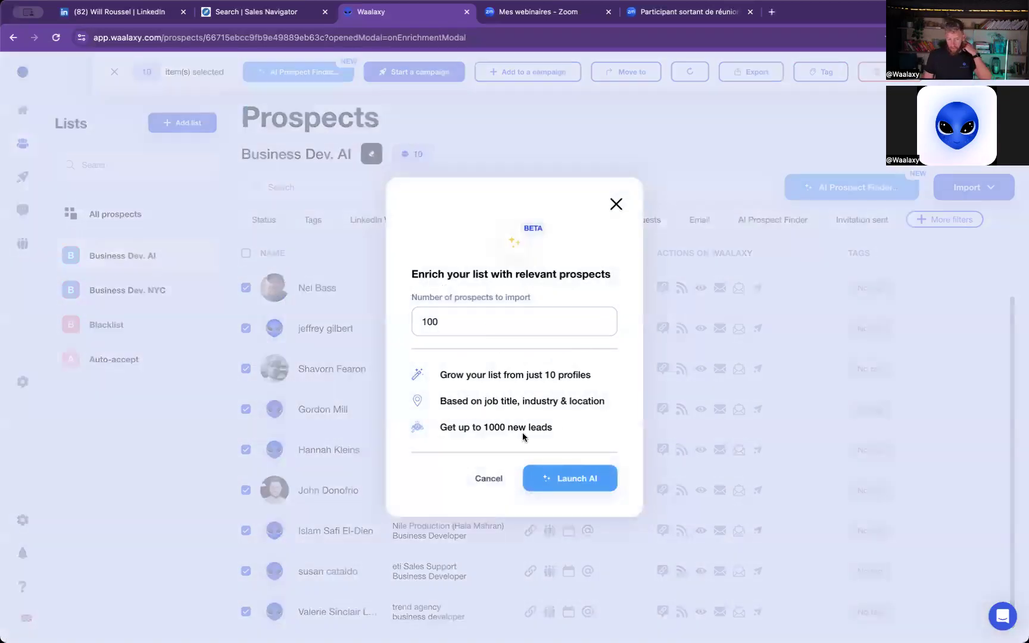
{"action": "left_click", "coordinate": [565, 492]}
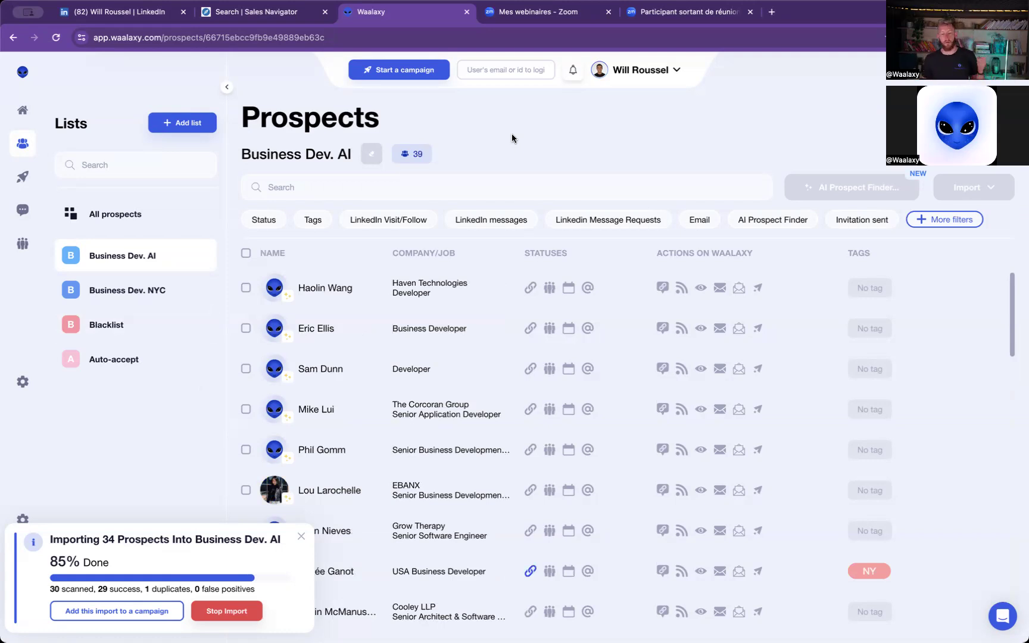
- Clean the Business Dev. NYC list by the job title Business Developer, deleting the detected false positives
{"action": "left_click", "coordinate": [161, 327]}
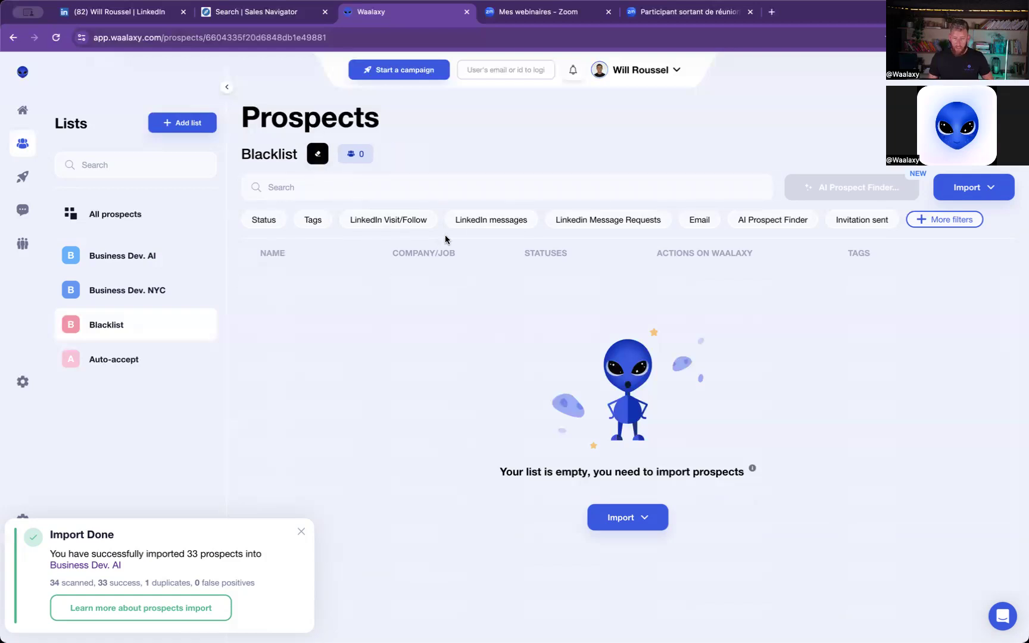
{"action": "left_click", "coordinate": [126, 292]}
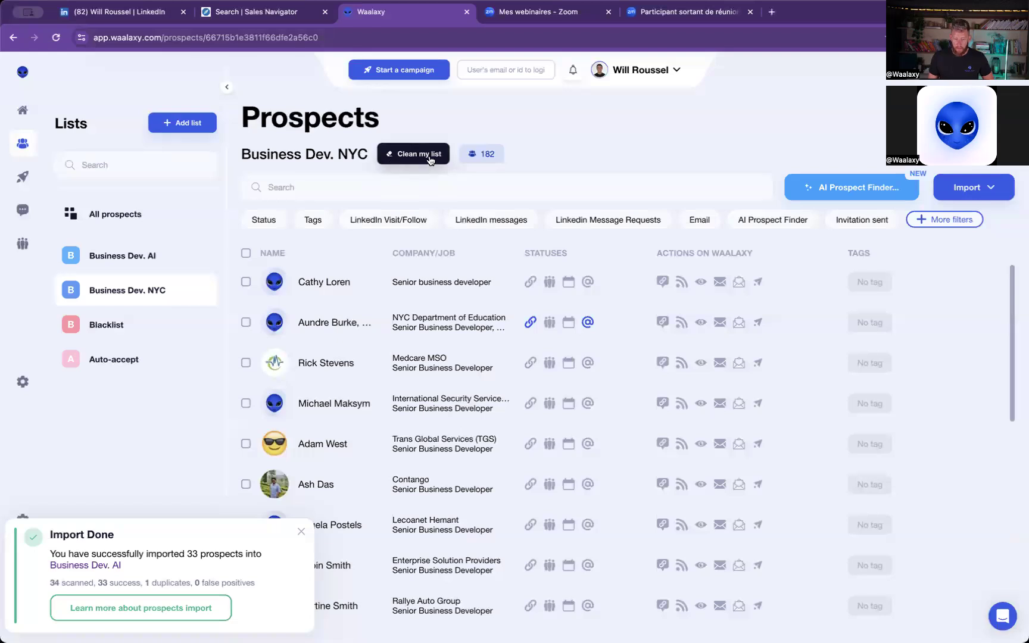
{"action": "left_click", "coordinate": [419, 156]}
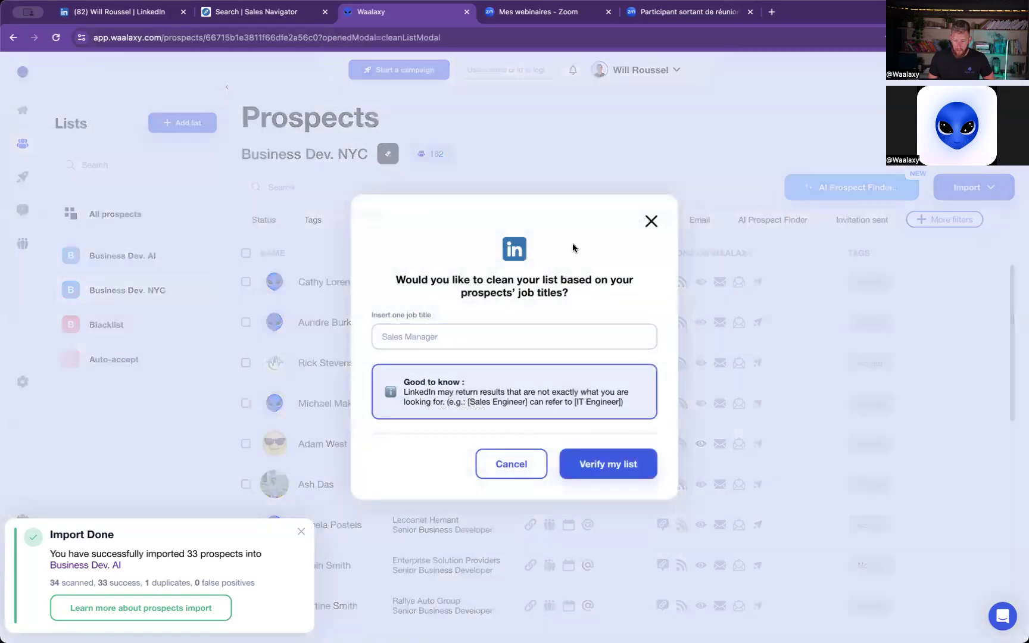
{"action": "left_click", "coordinate": [461, 333]}
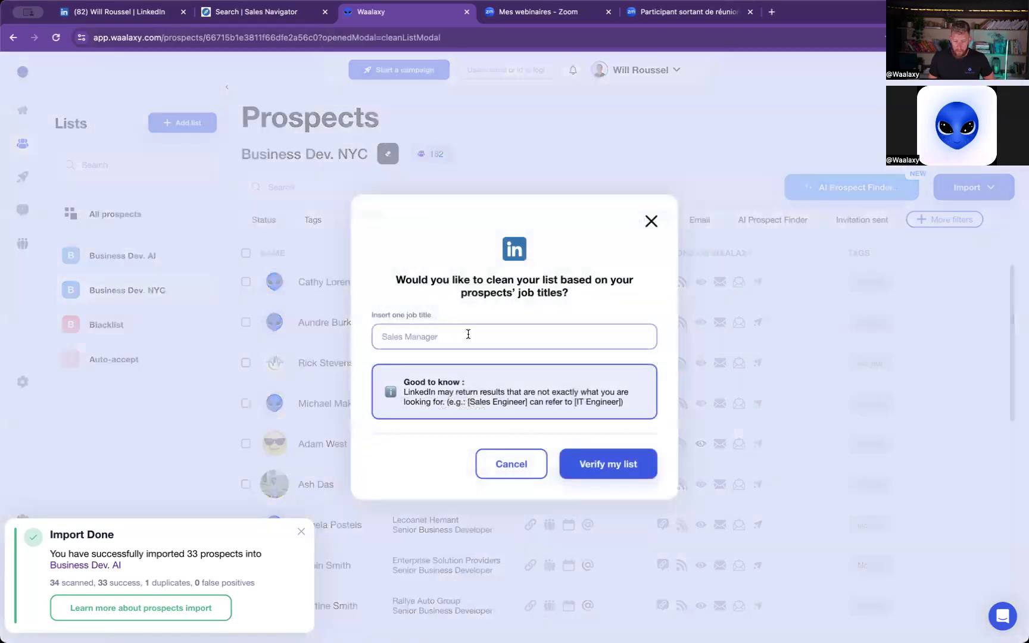
{"action": "type", "text": "Business "}
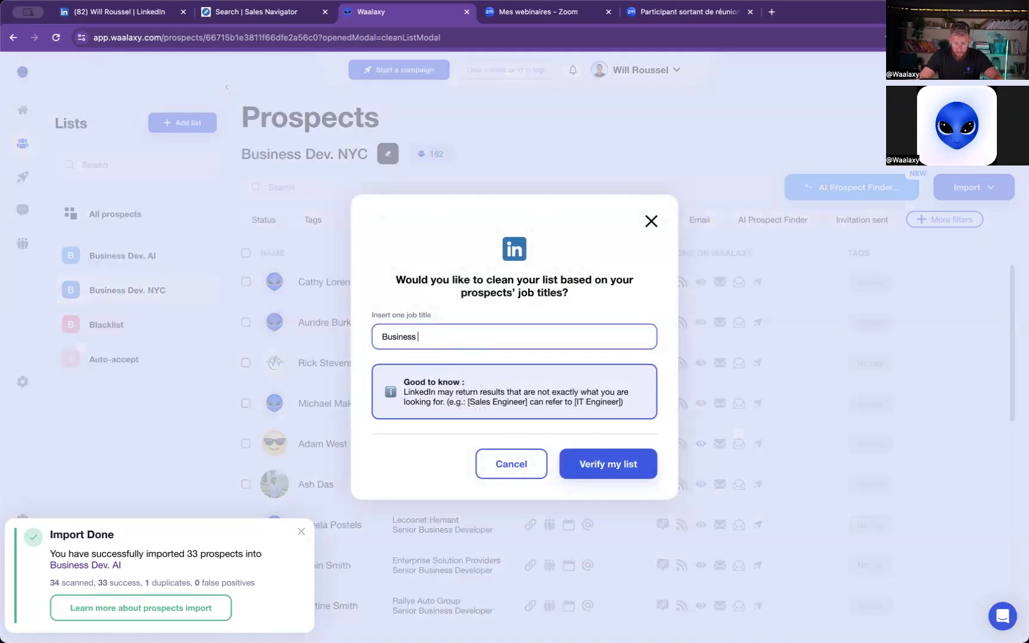
{"action": "type", "text": "Developer"}
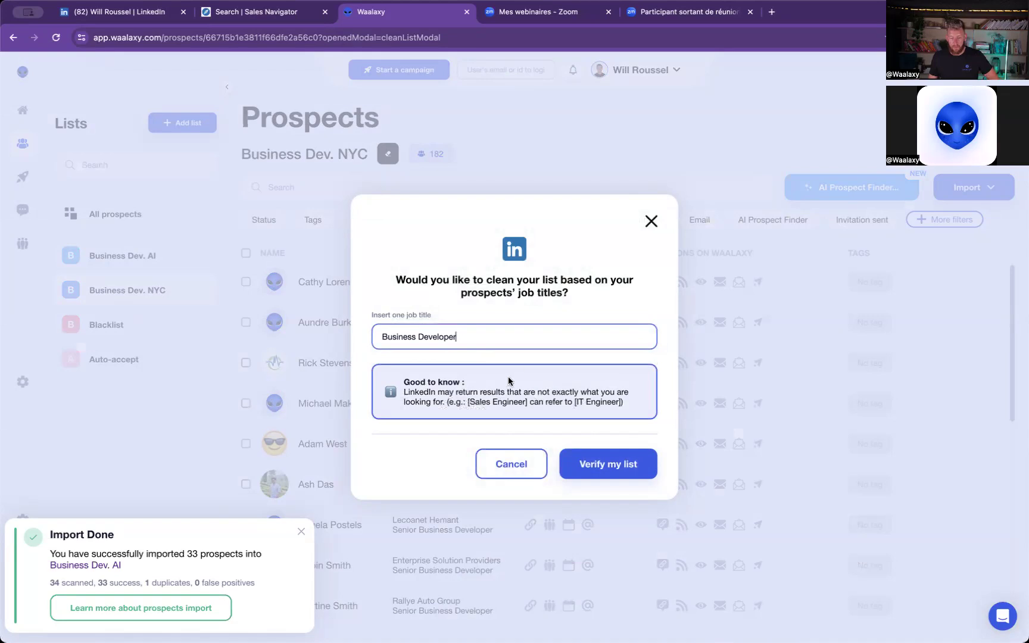
{"action": "left_click", "coordinate": [621, 474]}
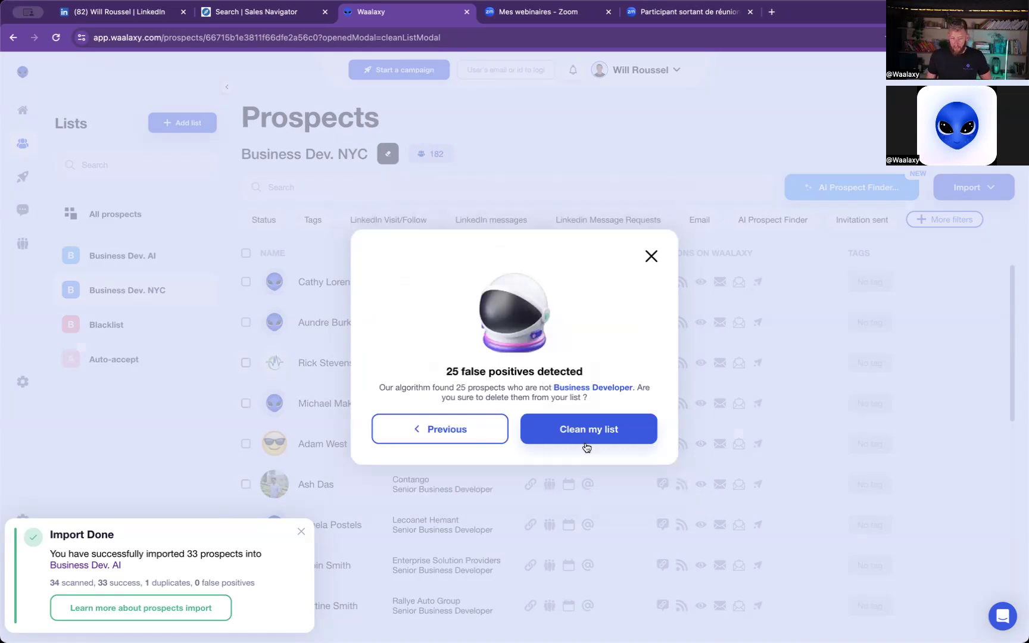
{"action": "left_click", "coordinate": [623, 438]}
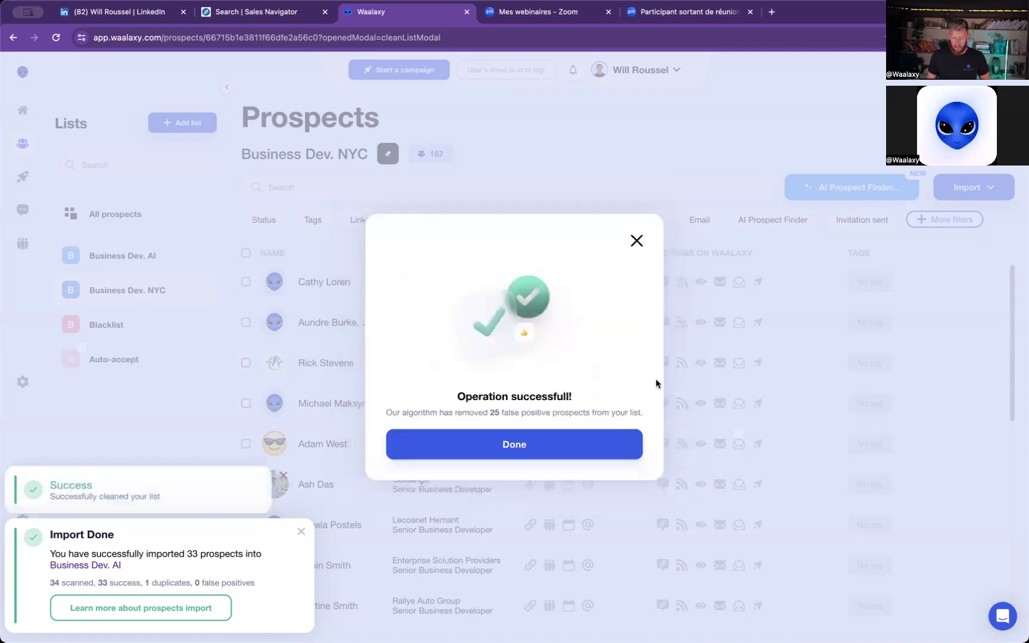
{"action": "left_click", "coordinate": [637, 240]}
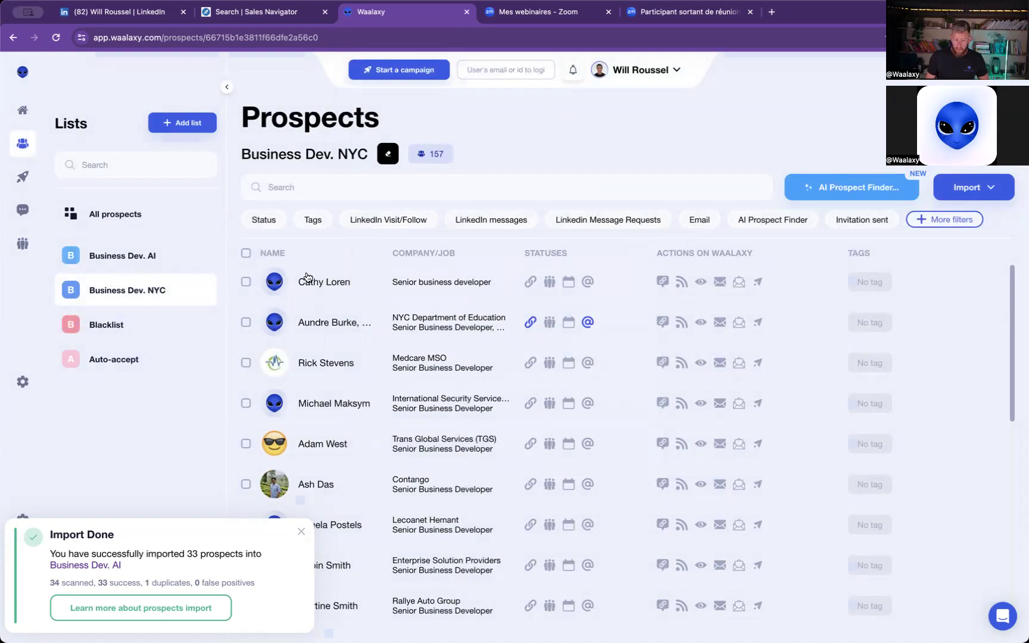
- Select all prospects in the Business Dev. NYC list and start an Invitation + 2 messages campaign with the 156 eligible prospects
{"action": "left_click", "coordinate": [246, 253]}
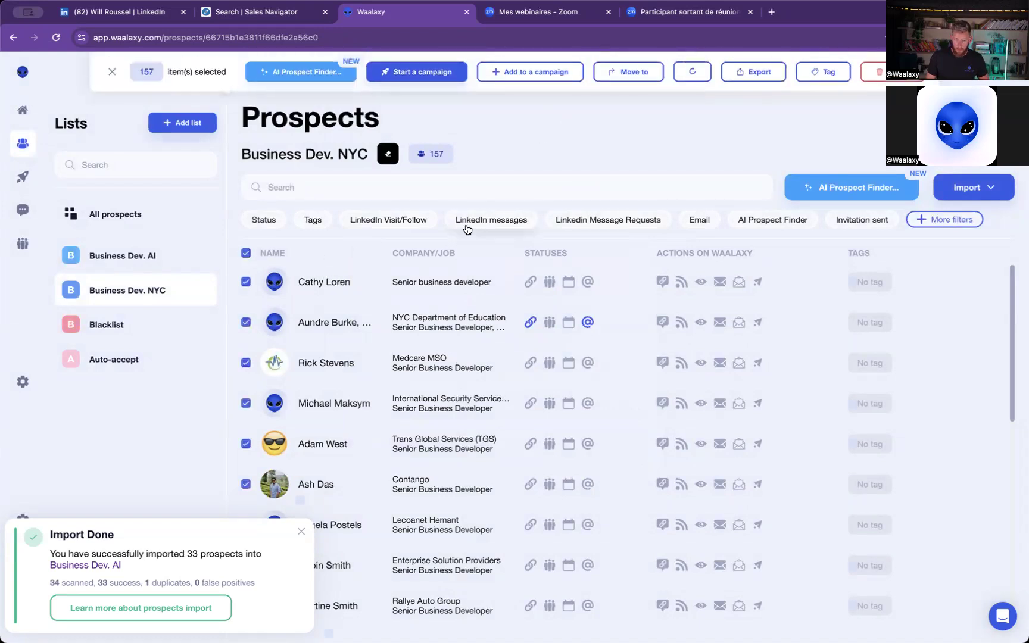
{"action": "left_click", "coordinate": [443, 73]}
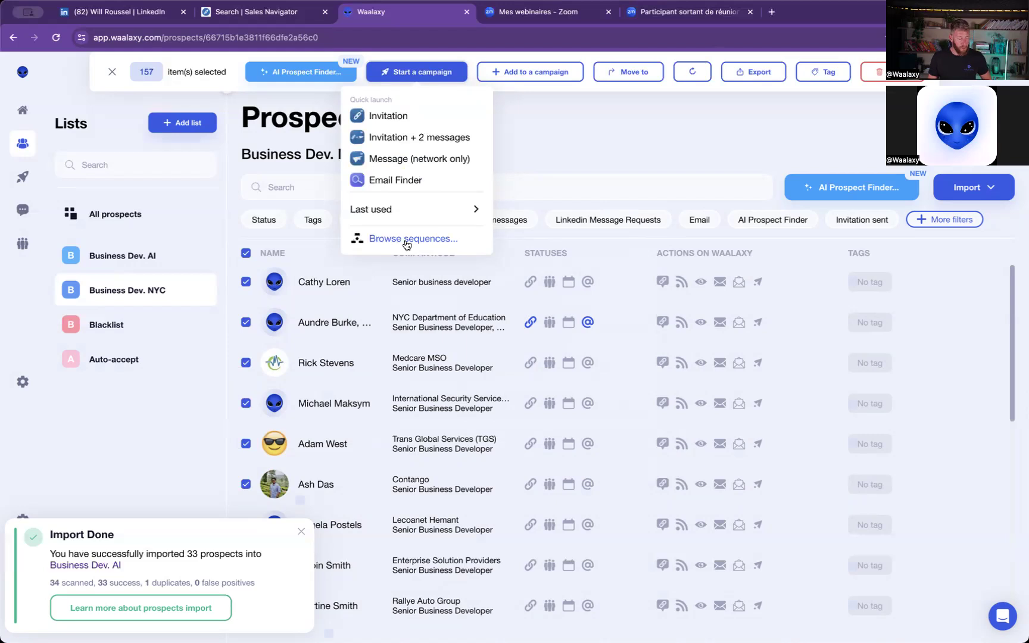
{"action": "left_click", "coordinate": [617, 134]}
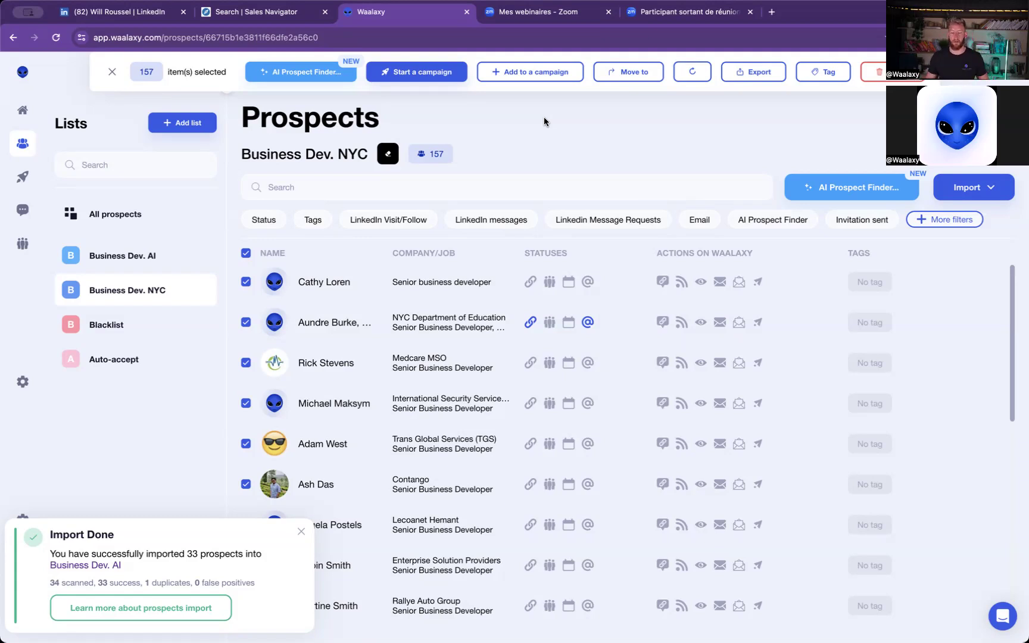
{"action": "left_click", "coordinate": [426, 77]}
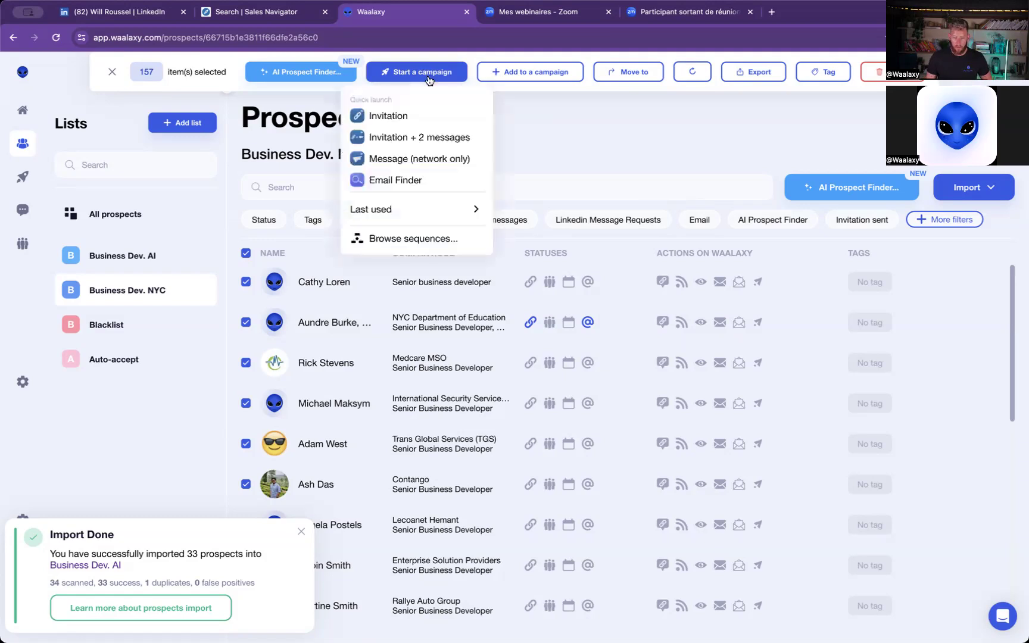
{"action": "left_click", "coordinate": [414, 142]}
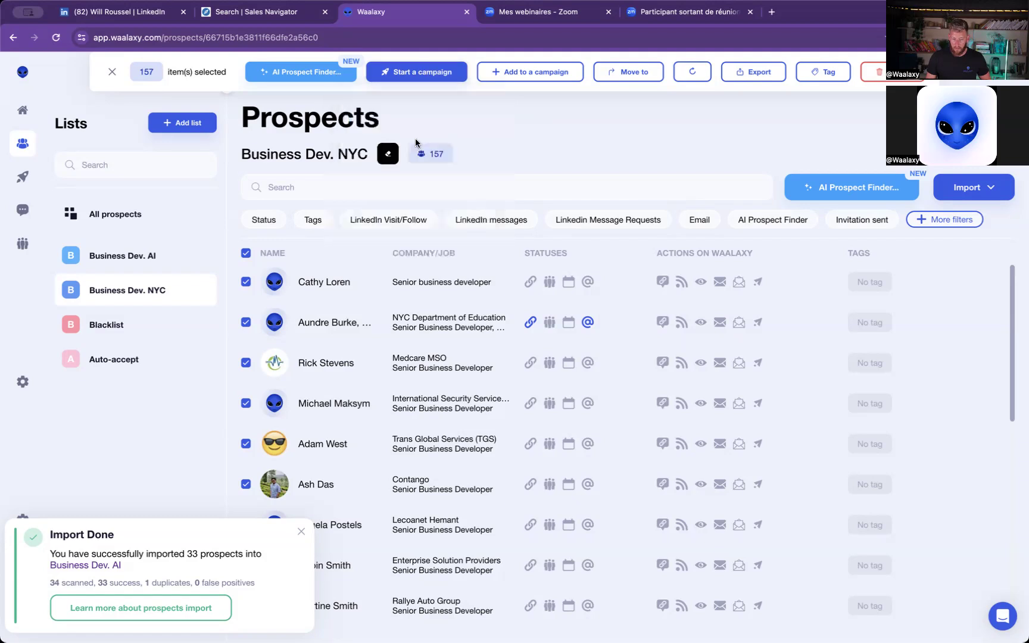
{"action": "left_click", "coordinate": [576, 396]}
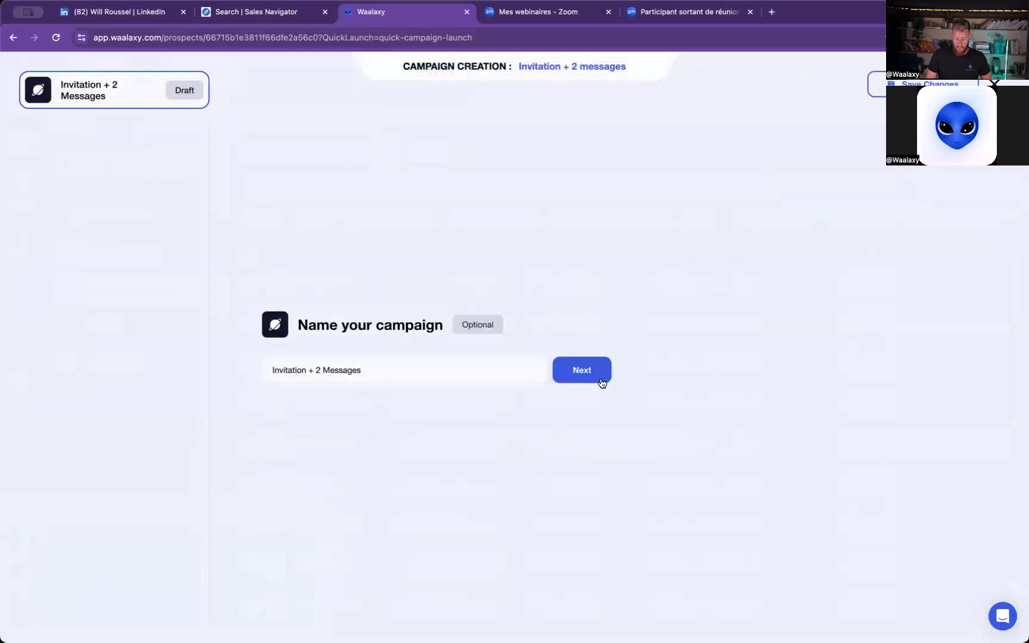
{"action": "left_click", "coordinate": [605, 378]}
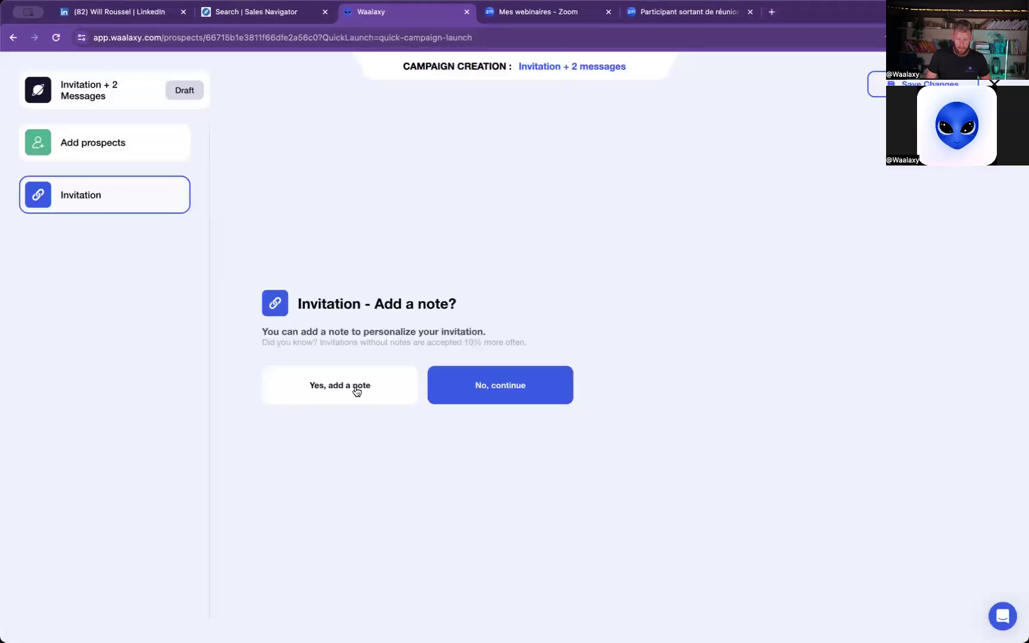
- Add a note to the LinkedIn invitation using the Invitation note BizDev NYC #1 template
{"action": "left_click", "coordinate": [356, 391]}
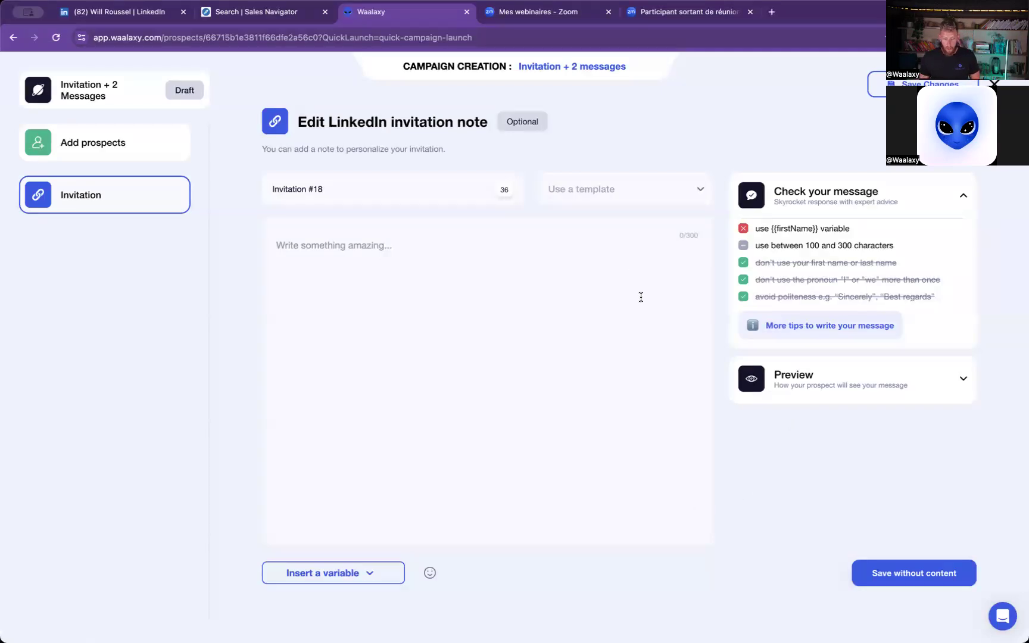
{"action": "left_click", "coordinate": [620, 178]}
{"action": "left_click", "coordinate": [617, 229]}
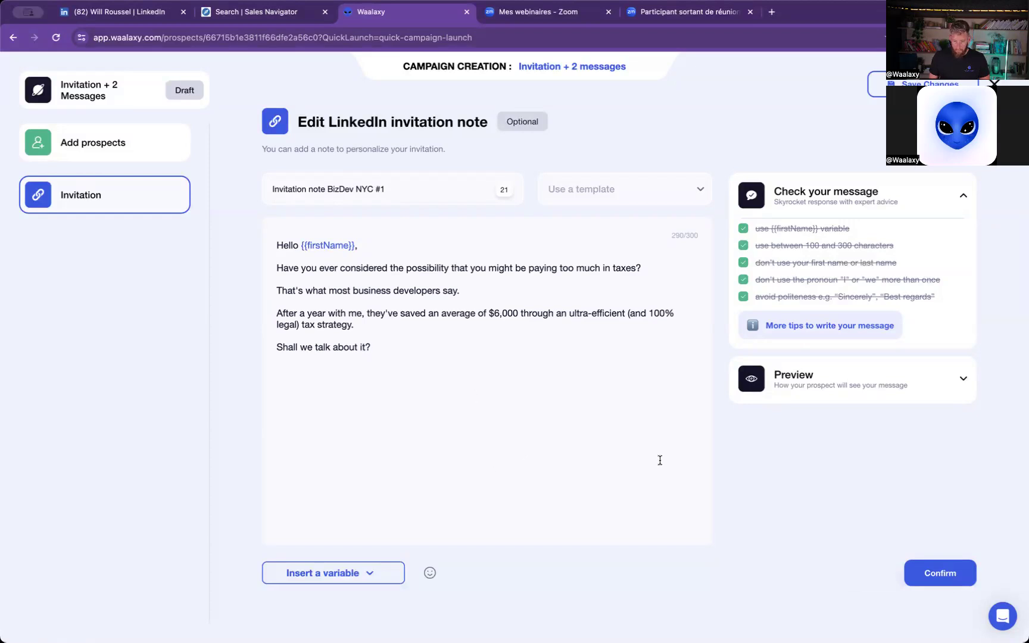
- Review the campaign's selected prospects and invitation note, and abandon the unsaved campaign by reloading the page
{"action": "left_click", "coordinate": [128, 157]}
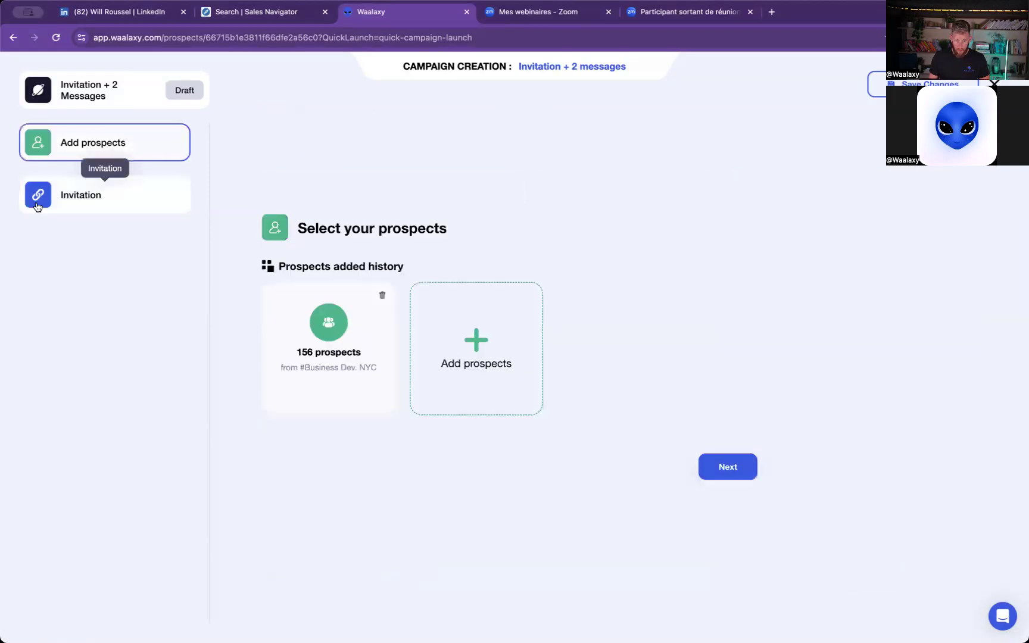
{"action": "left_click", "coordinate": [726, 470]}
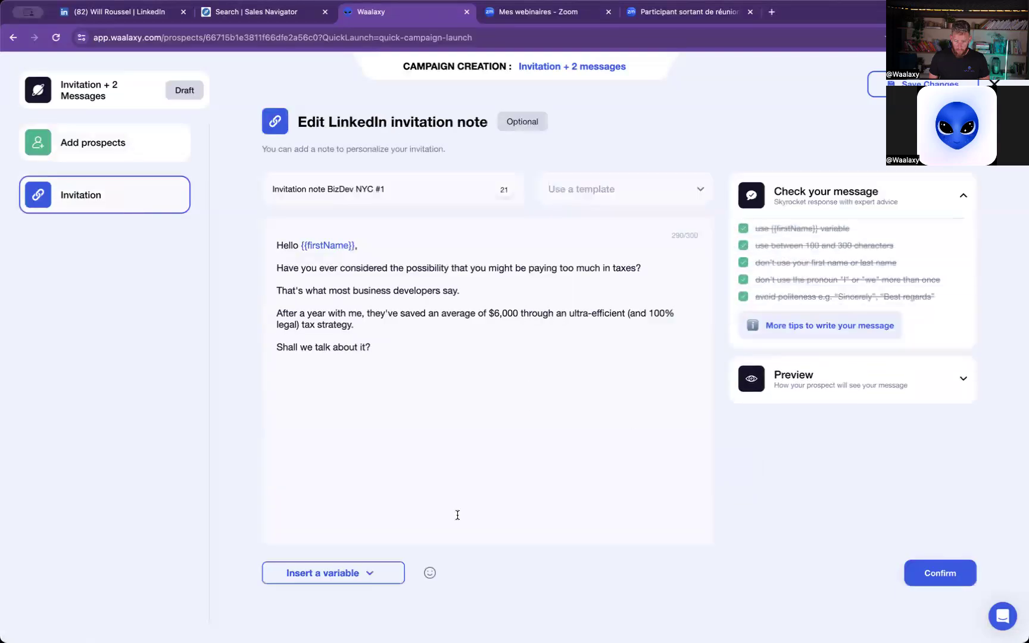
{"action": "left_click", "coordinate": [56, 36]}
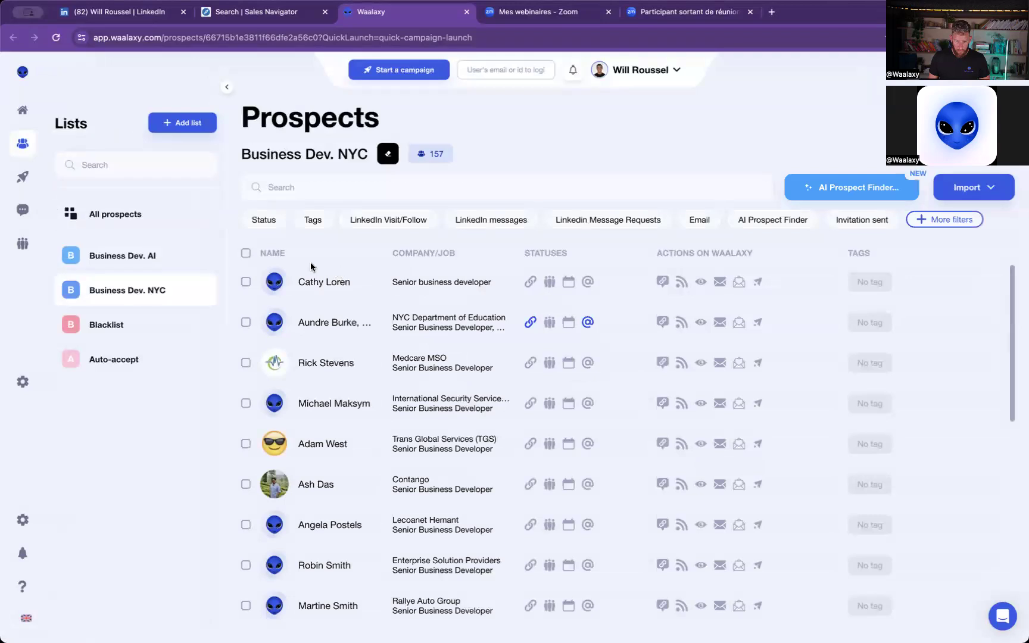
- Create an Invitation + 2 messages campaign for 156 prospects from the Business Dev. NYC list, keeping the default name and adding no invitation note
{"action": "left_click", "coordinate": [245, 252]}
{"action": "left_click", "coordinate": [417, 71]}
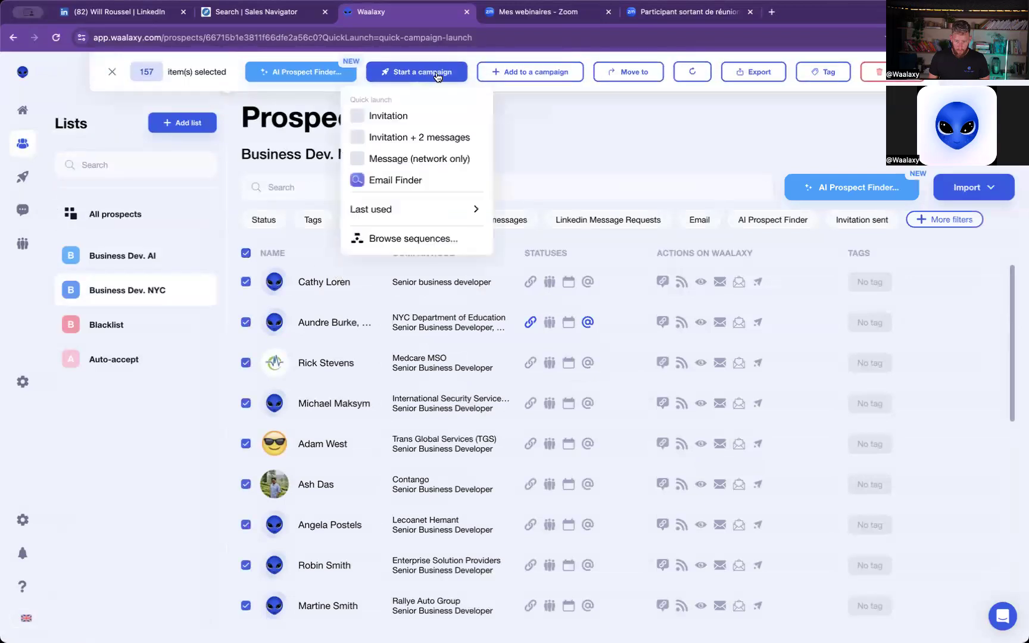
{"action": "left_click", "coordinate": [426, 140]}
{"action": "left_click", "coordinate": [580, 400]}
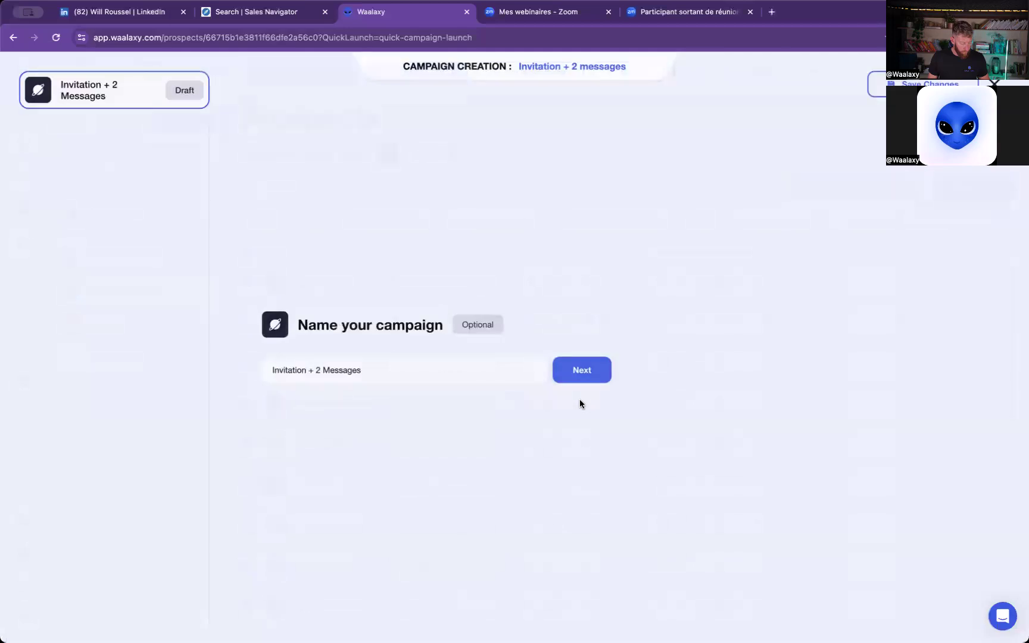
{"action": "left_click", "coordinate": [591, 378]}
{"action": "left_click", "coordinate": [527, 388]}
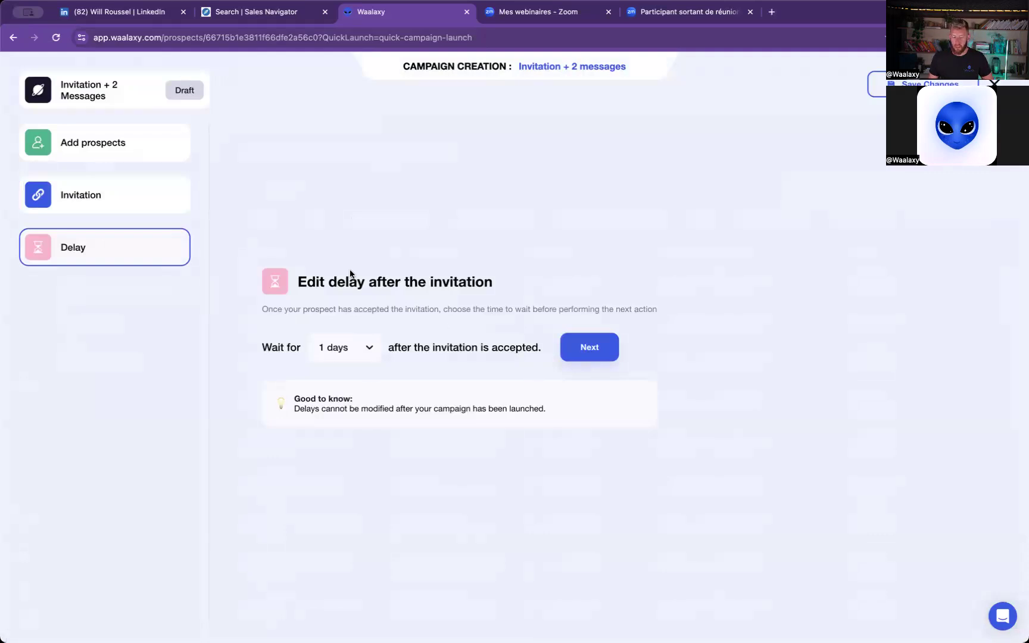
- Accept the 1-day delay after the invitation and fill message 1/2 with the Message #1 BizDev NYC template
{"action": "left_click", "coordinate": [585, 349]}
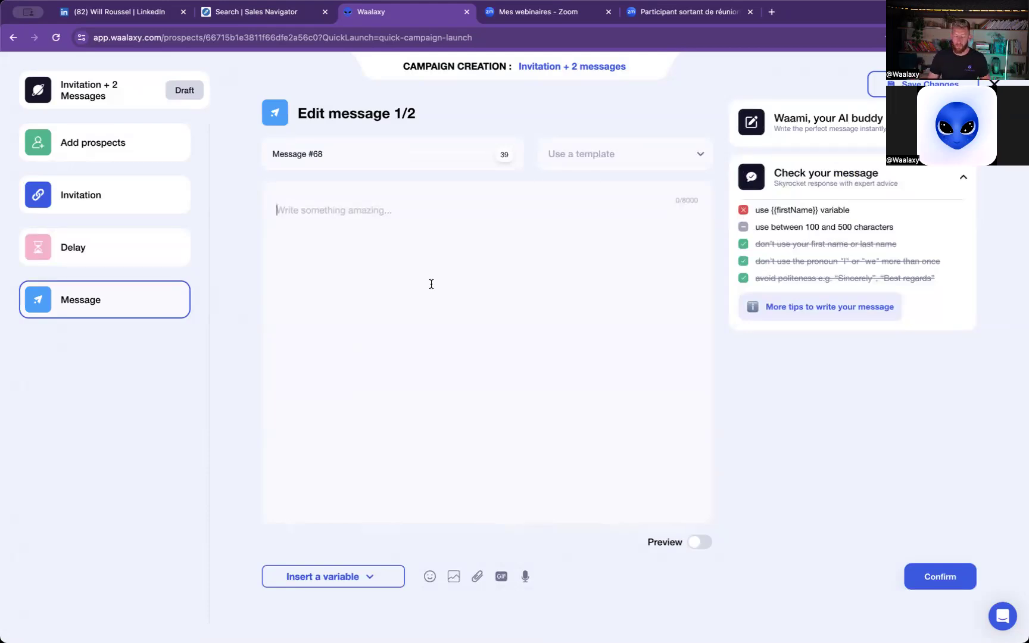
{"action": "left_click", "coordinate": [620, 158]}
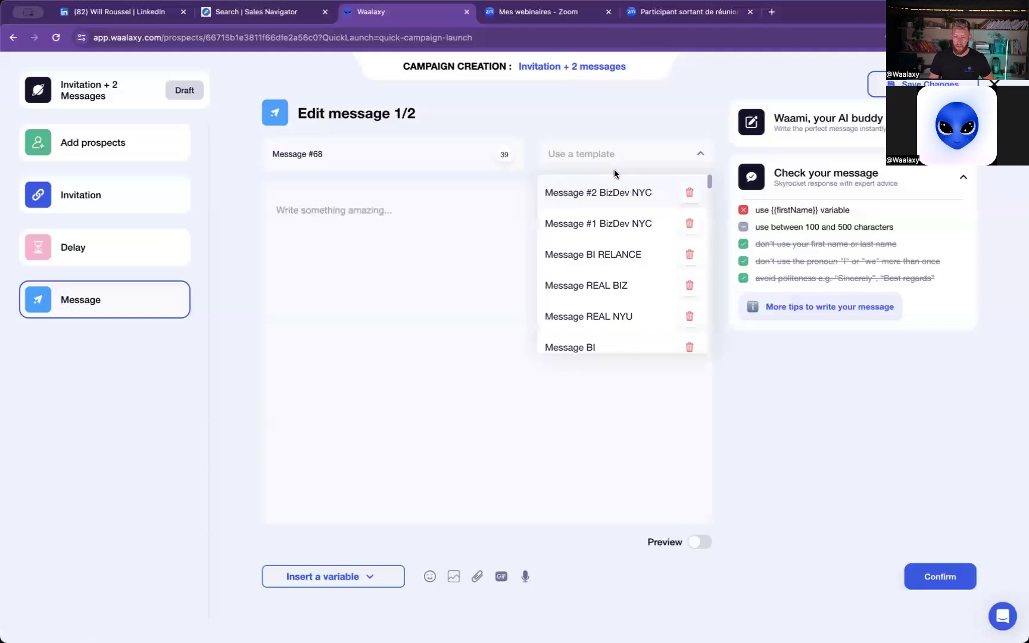
{"action": "left_click", "coordinate": [616, 223]}
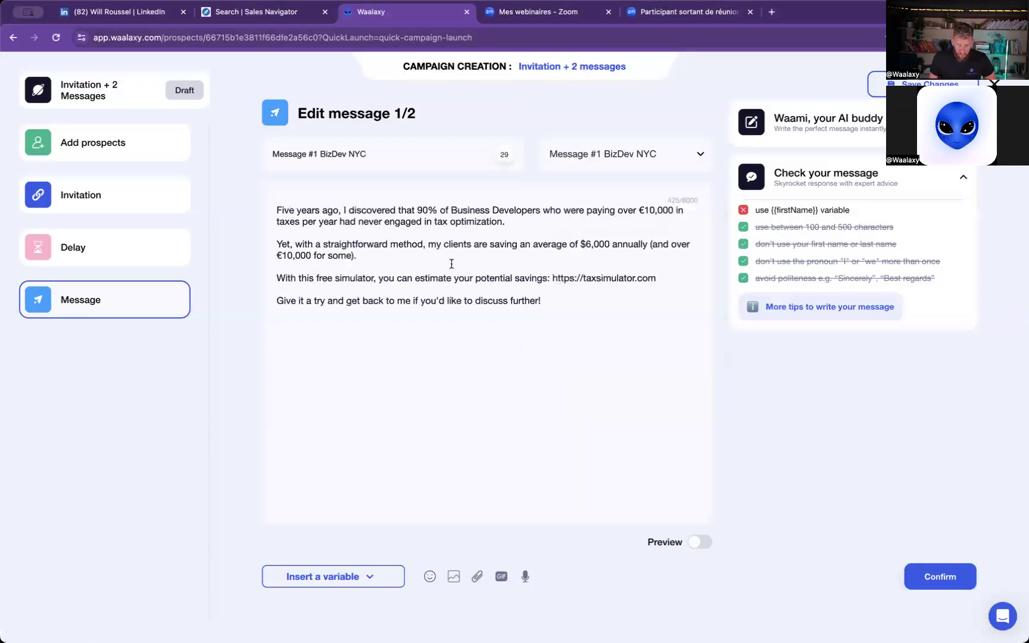
{"action": "left_click", "coordinate": [580, 292]}
{"action": "left_click", "coordinate": [573, 309]}
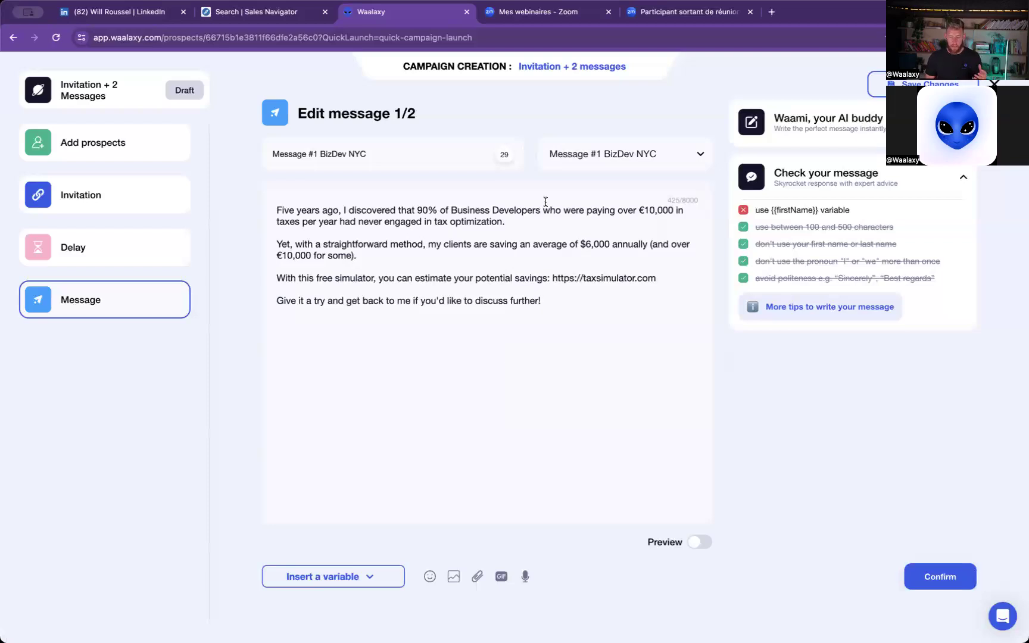
{"action": "left_click", "coordinate": [526, 220]}
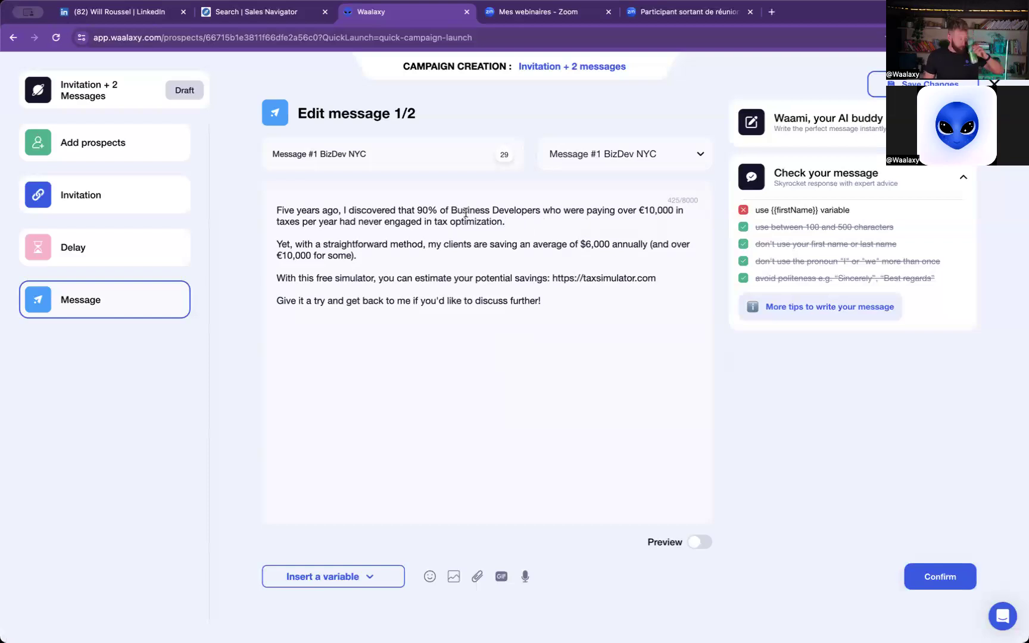
{"action": "left_click", "coordinate": [575, 244]}
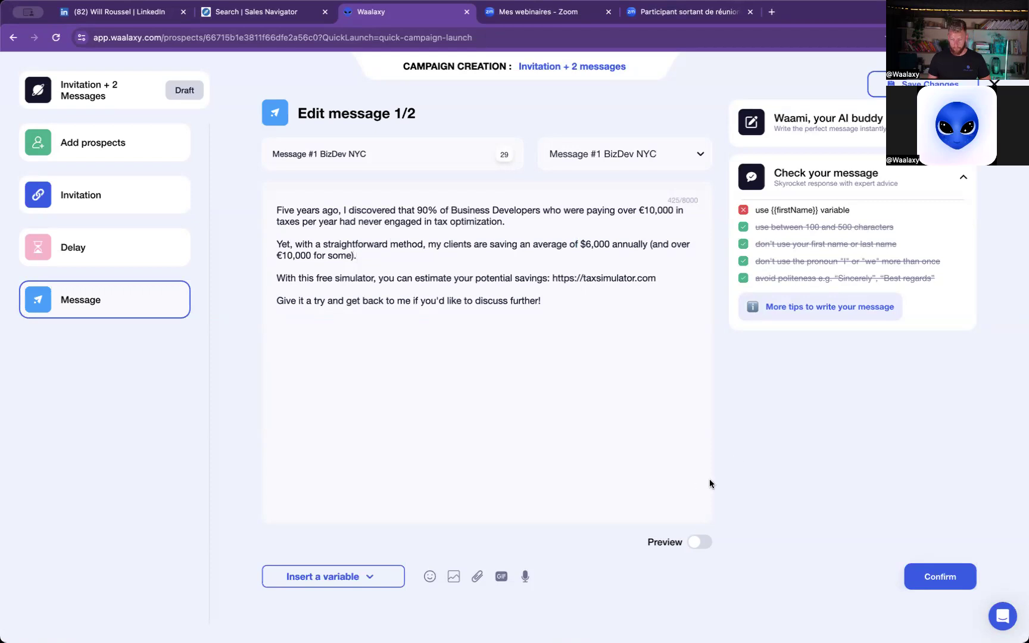
- Save the Invitation + 2 Messages campaign as a draft and leave the campaign editor
{"action": "left_click", "coordinate": [929, 84]}
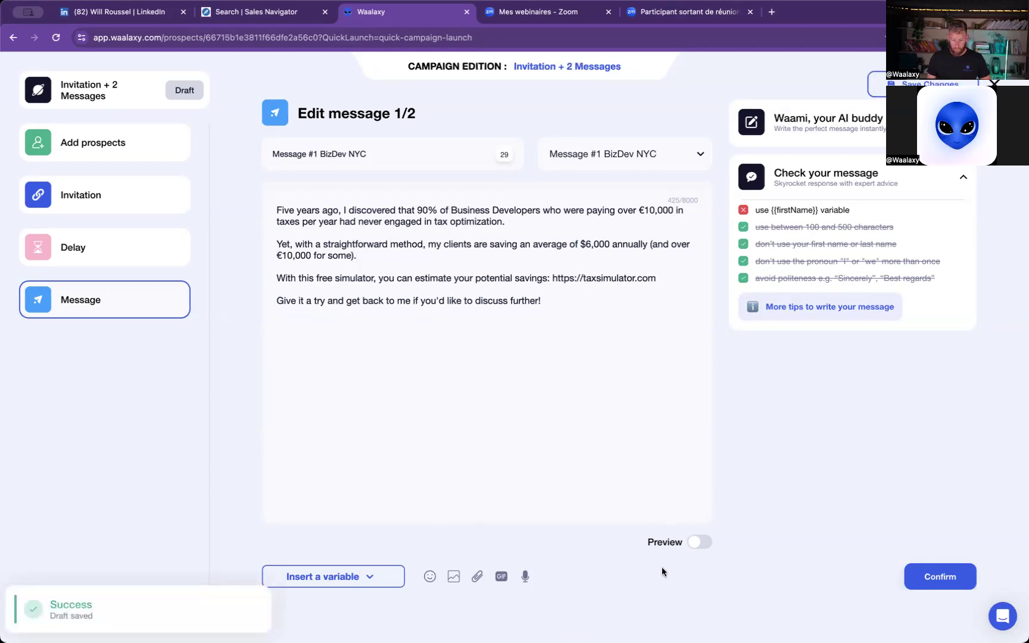
{"action": "left_click", "coordinate": [149, 209]}
{"action": "left_click", "coordinate": [129, 307]}
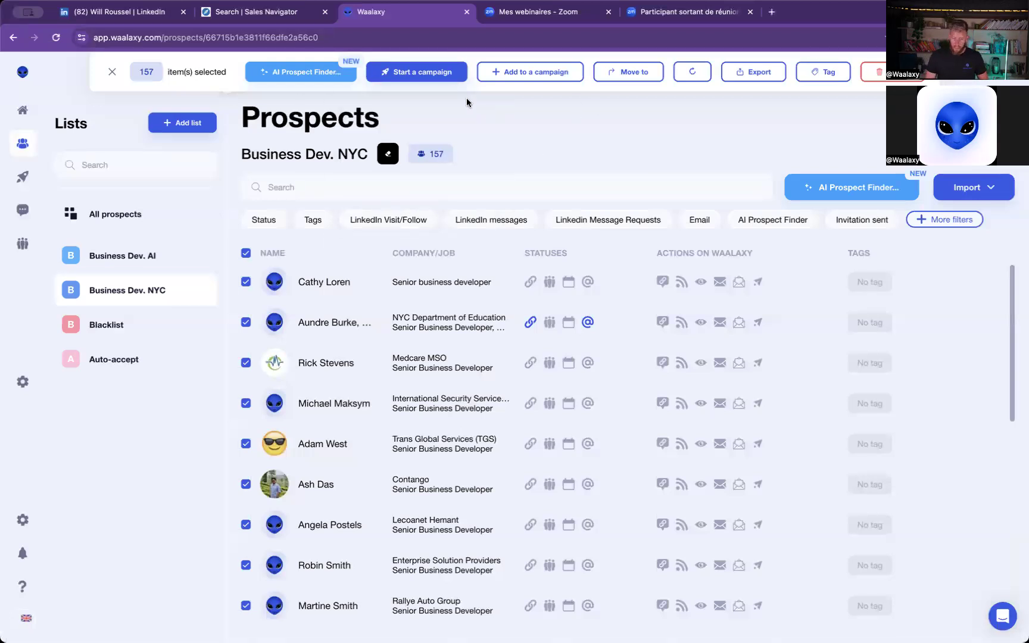
- Start another Invitation + 2 messages campaign with the 156 eligible prospects, keeping the name Invitation + 2 Messages #1
{"action": "left_click", "coordinate": [433, 80]}
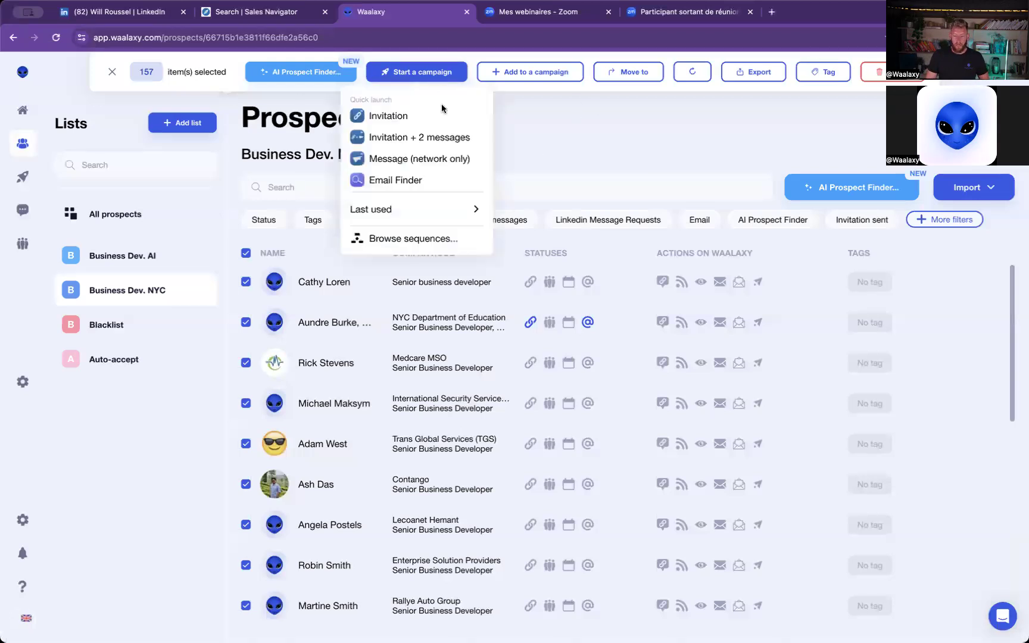
{"action": "left_click", "coordinate": [419, 139]}
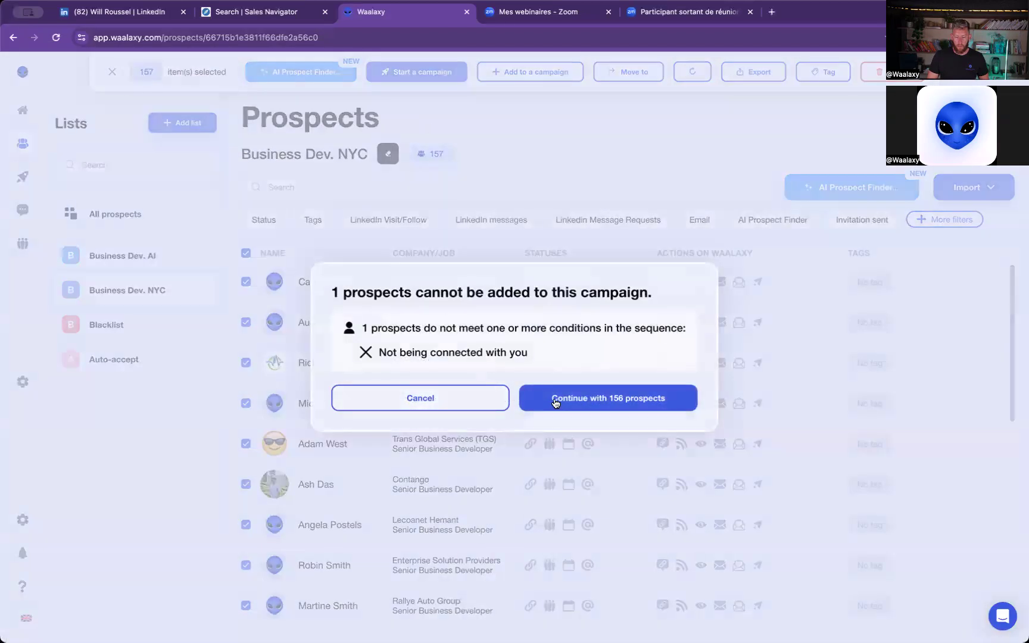
{"action": "left_click", "coordinate": [579, 399]}
{"action": "left_click", "coordinate": [605, 371]}
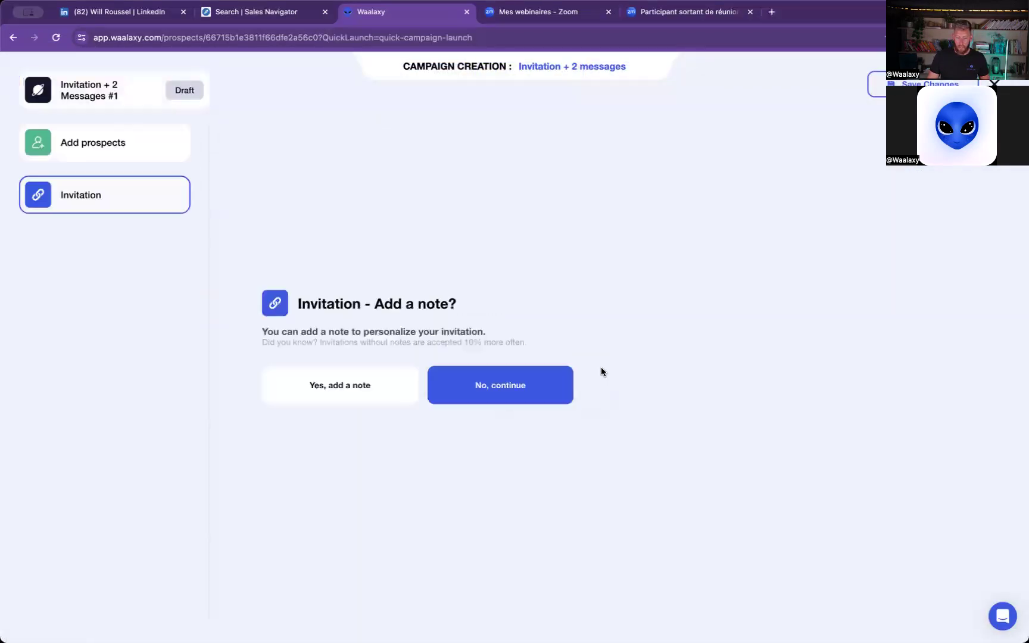
- Skip the invitation note, accept the 1-day delay, and fill message 1/2 with the Message #1 BizDev NYC template
{"action": "left_click", "coordinate": [511, 385]}
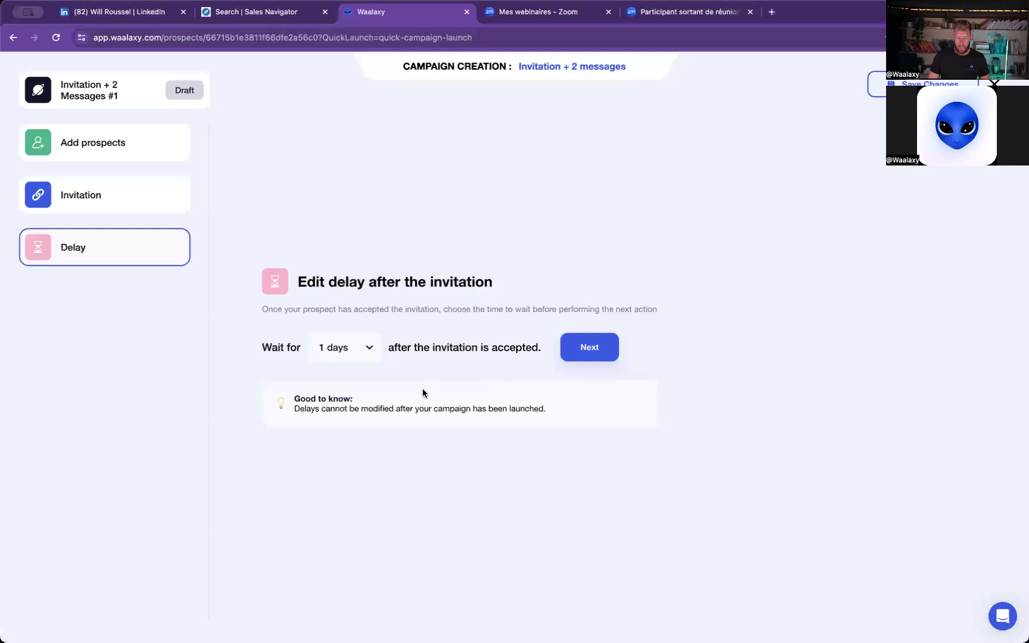
{"action": "left_click", "coordinate": [589, 355]}
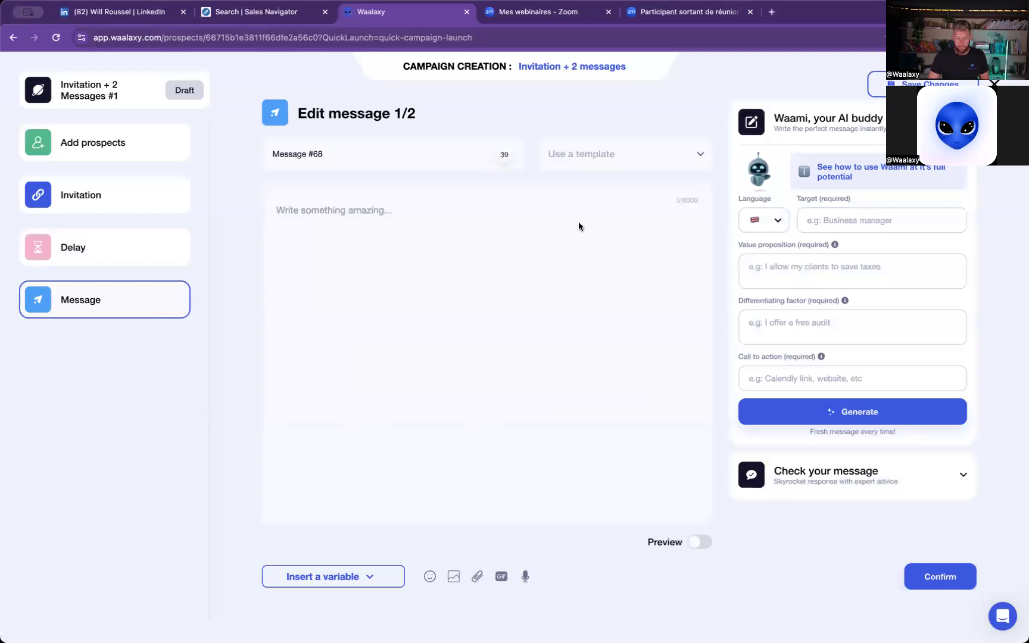
{"action": "left_click", "coordinate": [612, 155]}
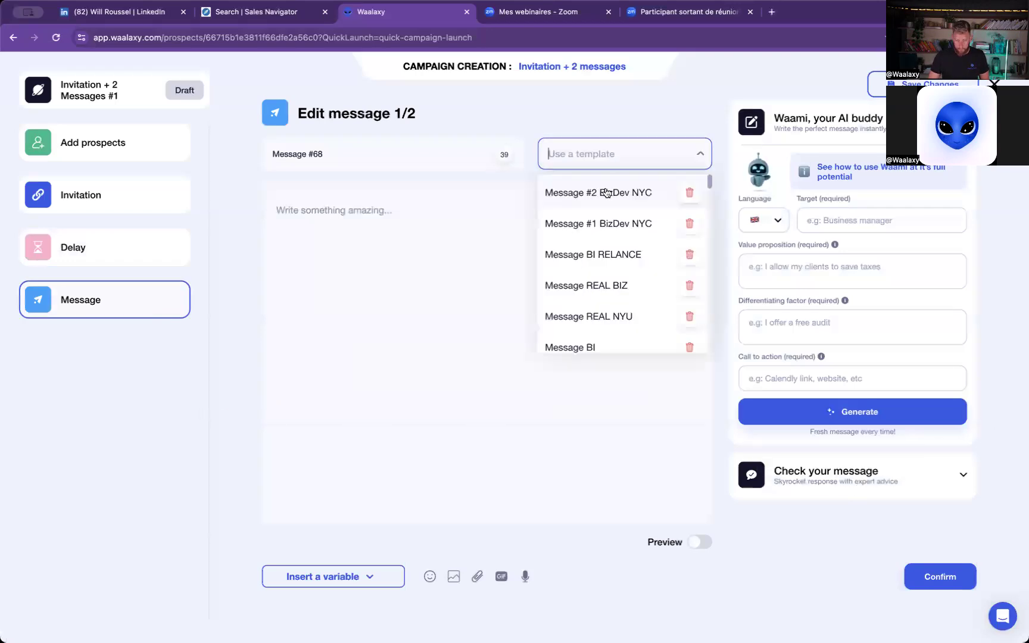
{"action": "left_click", "coordinate": [634, 225]}
{"action": "left_click", "coordinate": [944, 588]}
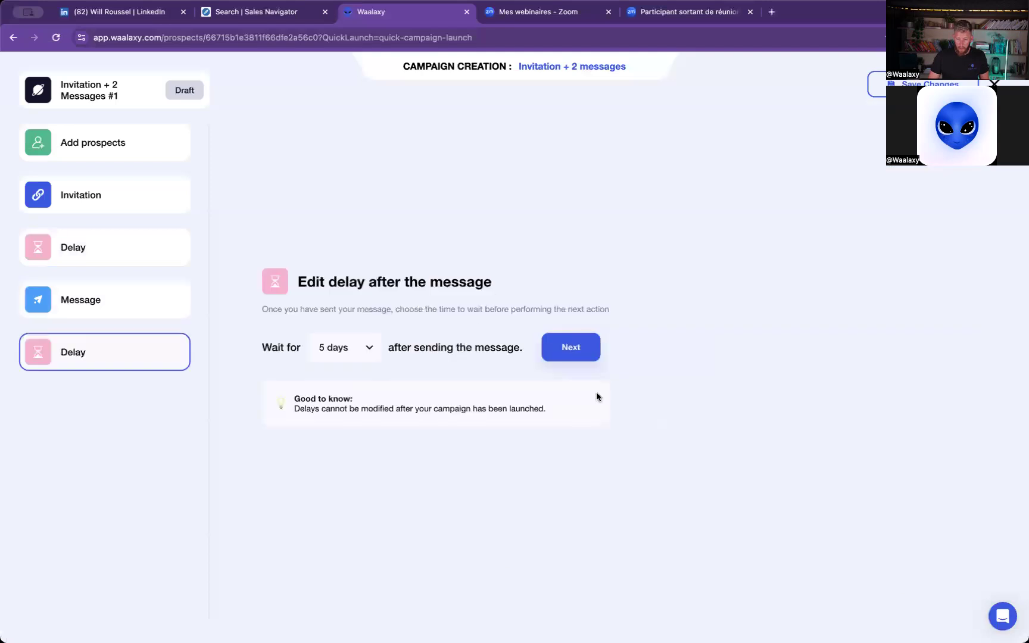
- Accept the 5-day delay after the first message and fill message 2/2 with the Message #2 BizDev NYC template
{"action": "left_click", "coordinate": [583, 353]}
{"action": "left_click", "coordinate": [611, 156]}
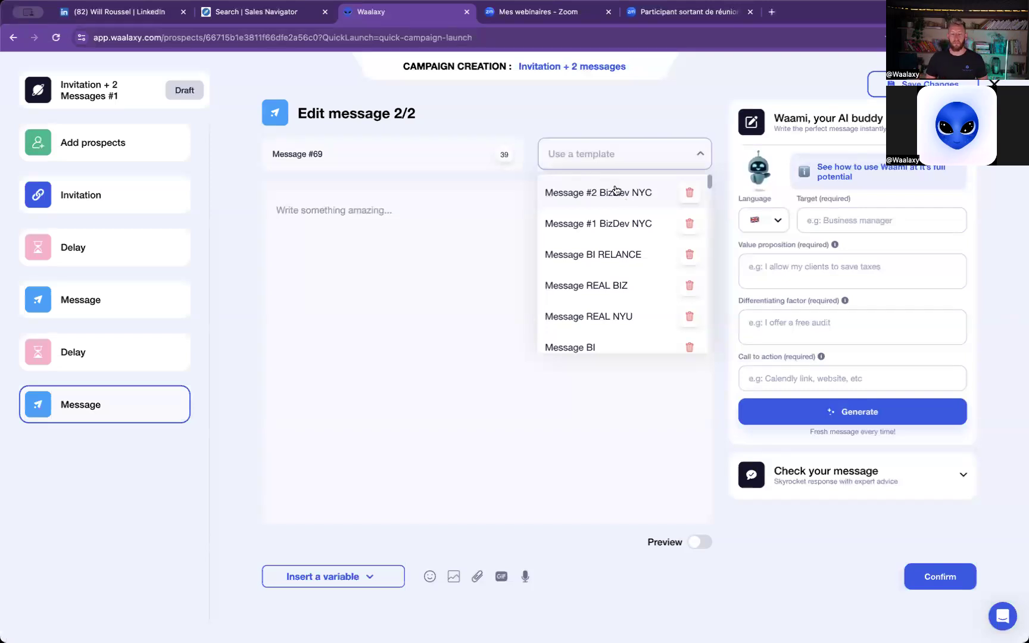
{"action": "left_click", "coordinate": [618, 191]}
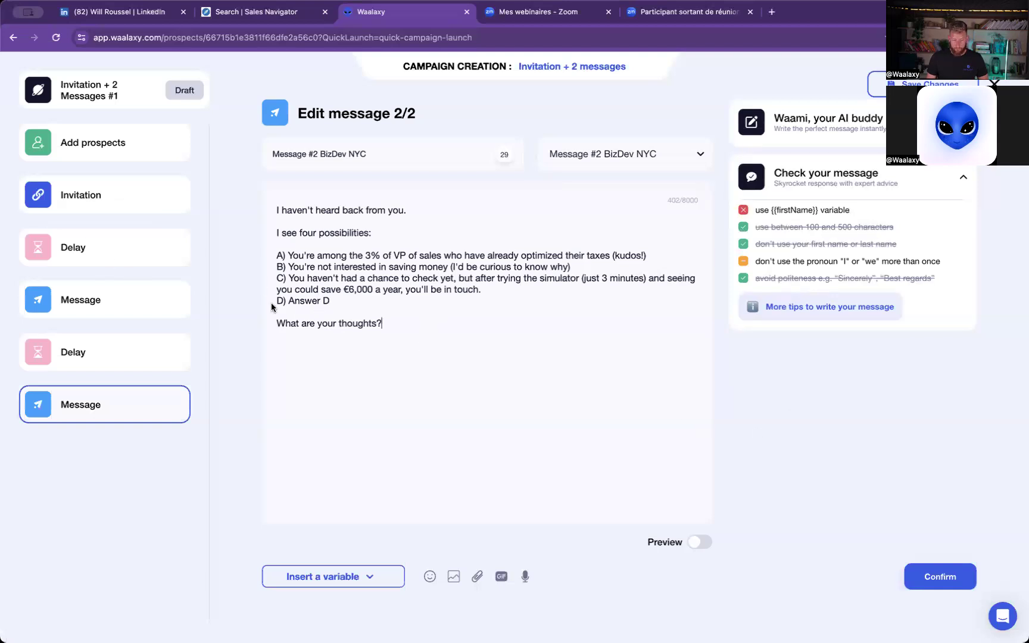
- Reopen message 1/2 and clear its entire text
{"action": "left_click", "coordinate": [101, 302]}
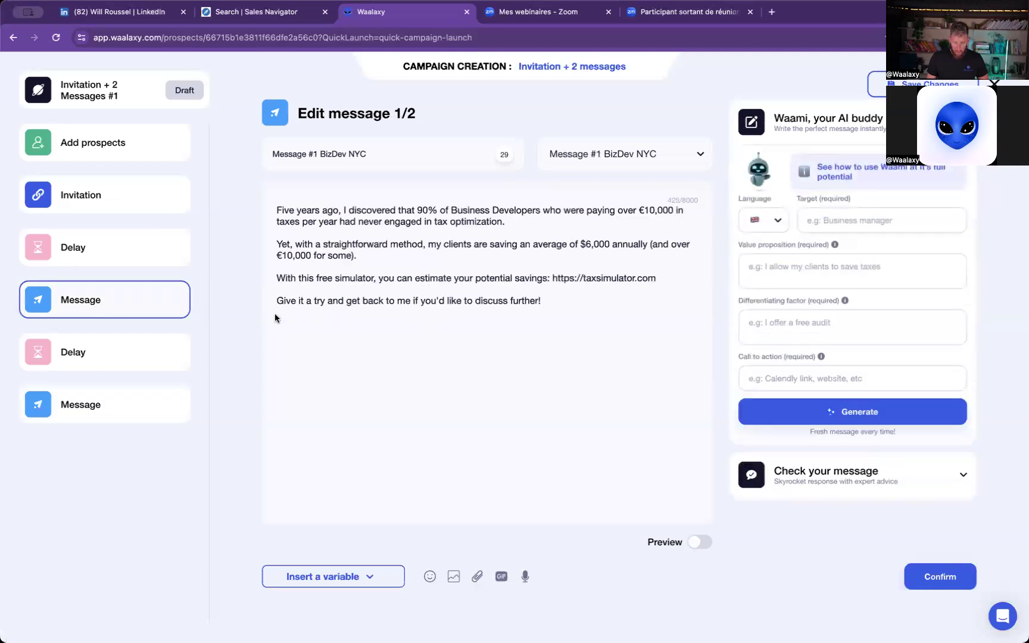
{"action": "left_click_drag", "start_coordinate": [542, 301], "coordinate": [280, 266]}
{"action": "left_click_drag", "start_coordinate": [370, 247], "coordinate": [261, 213]}
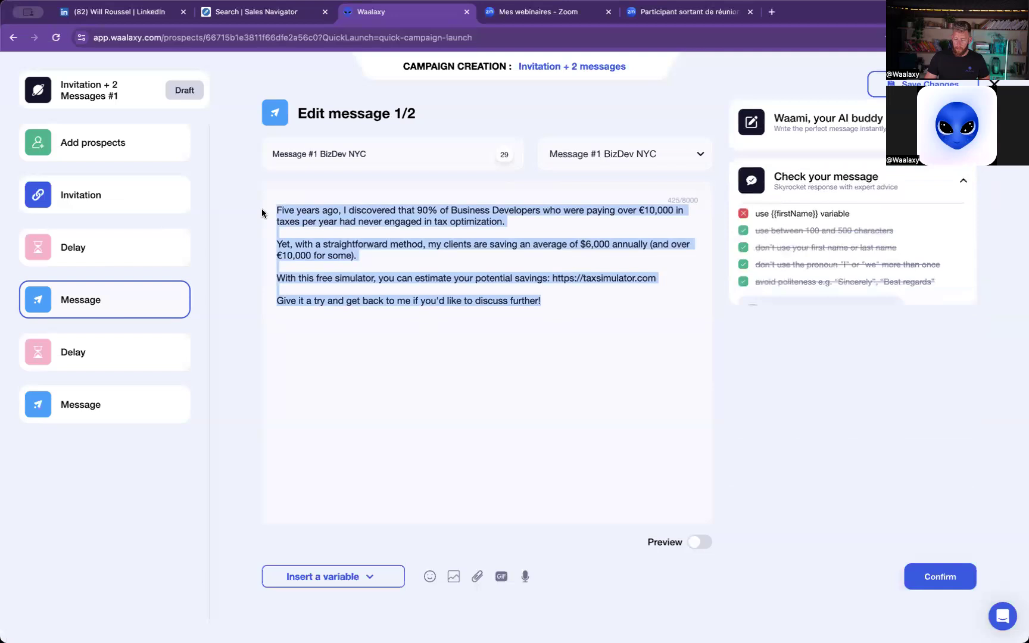
{"action": "key", "text": "BackSpace"}
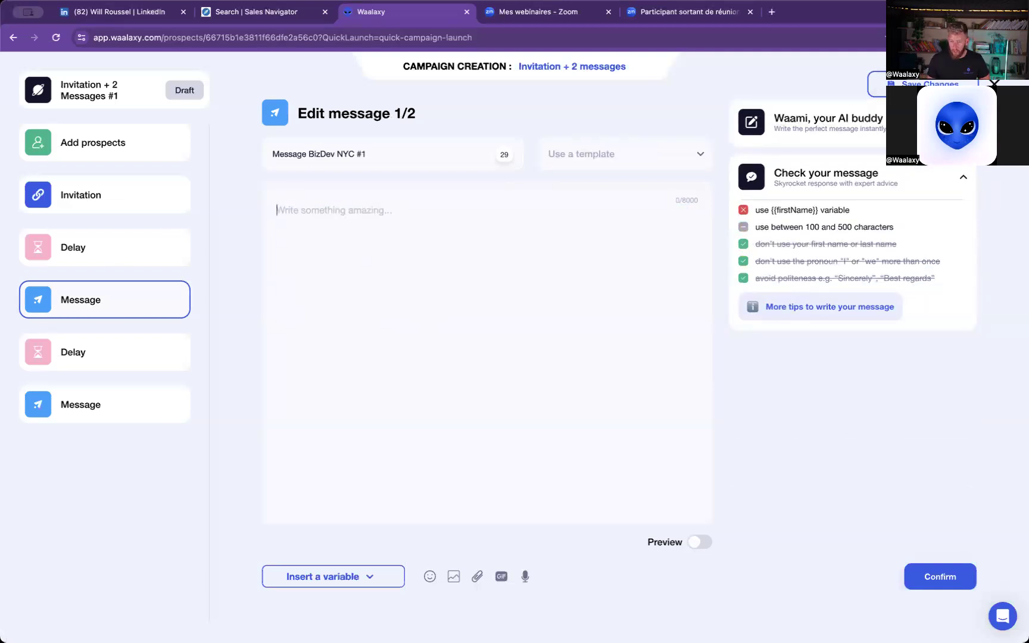
- Open the Waami AI writing assistant for message 1/2 and set its target to "Business developer"
{"action": "left_click", "coordinate": [963, 122]}
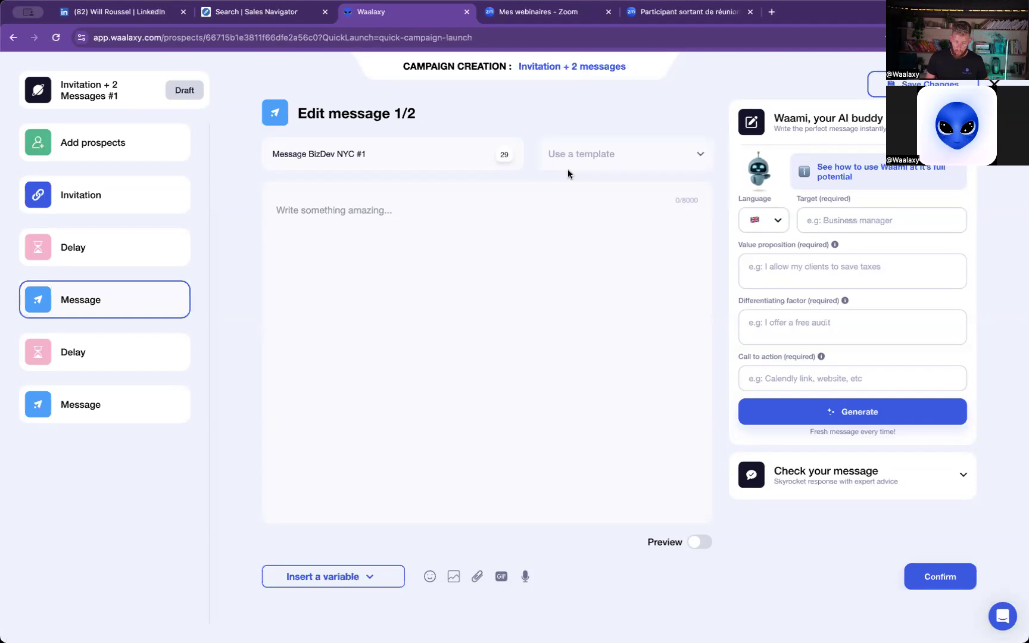
{"action": "left_click", "coordinate": [762, 267]}
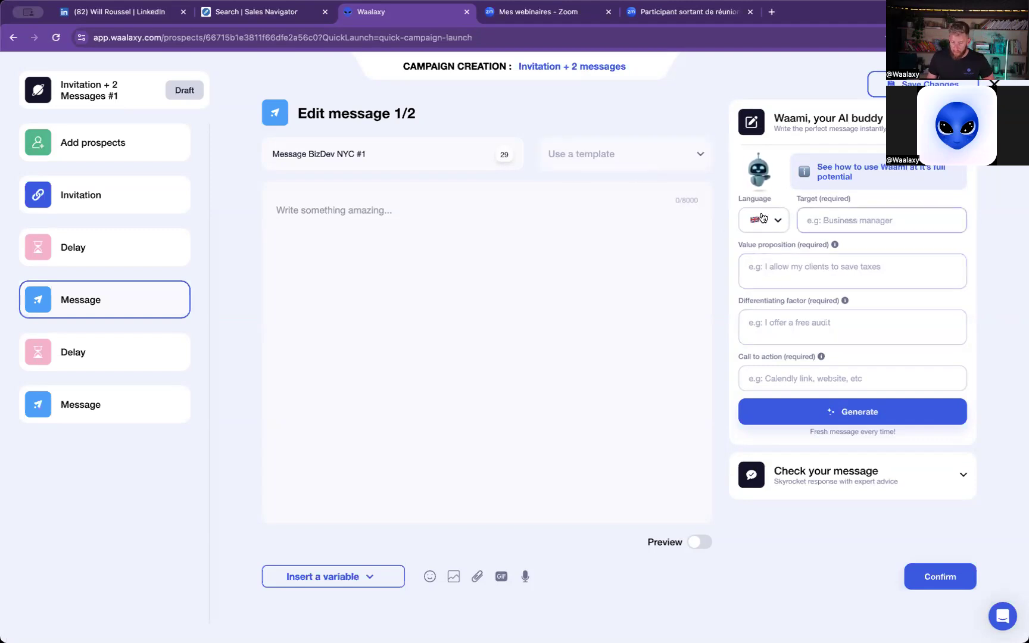
{"action": "left_click", "coordinate": [881, 221]}
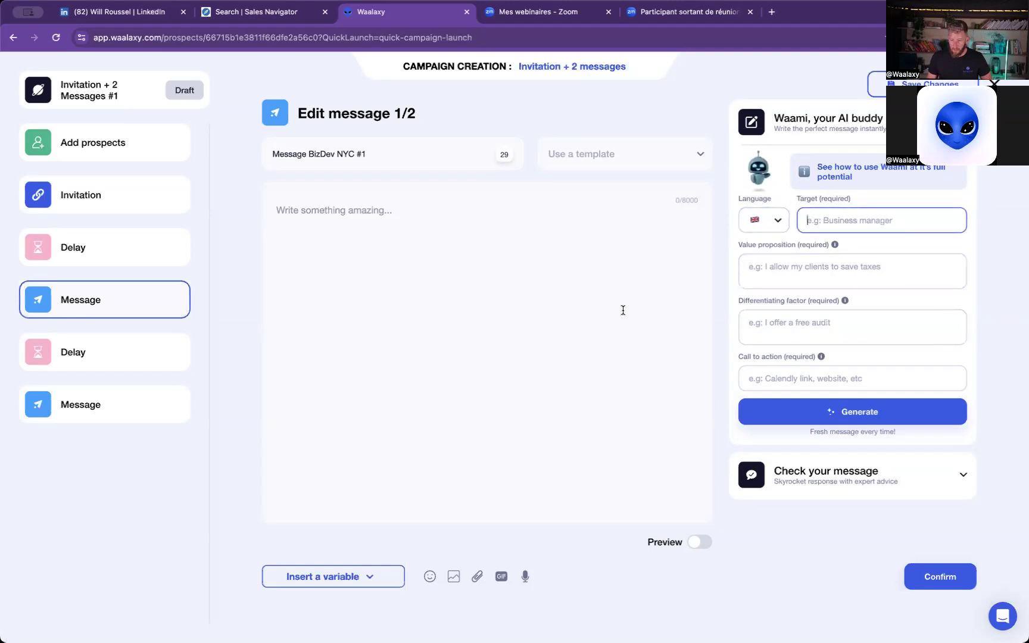
{"action": "type", "text": "B"}
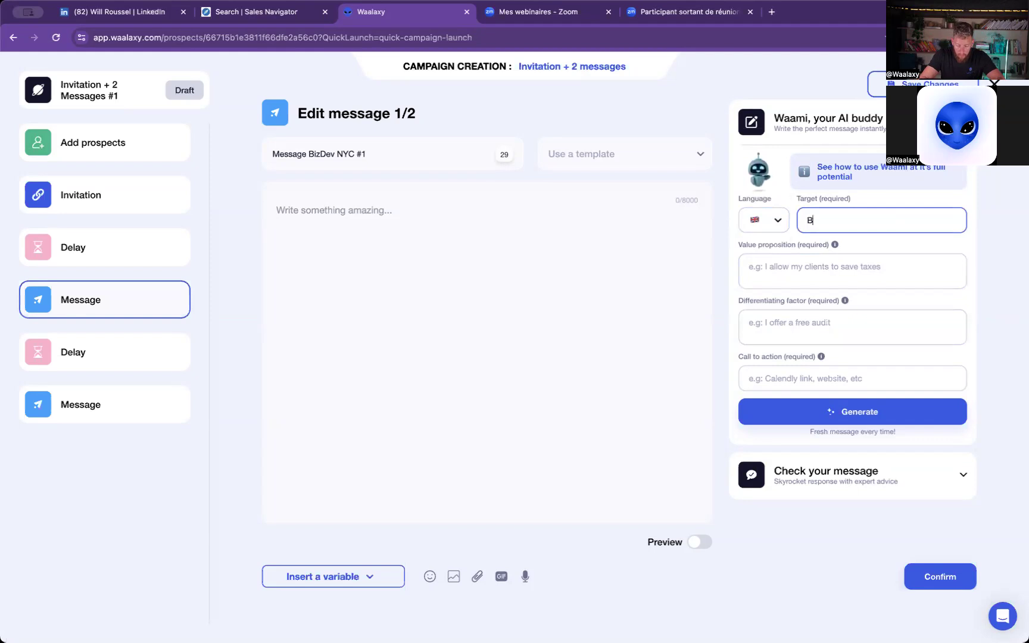
{"action": "type", "text": "usiness develo"}
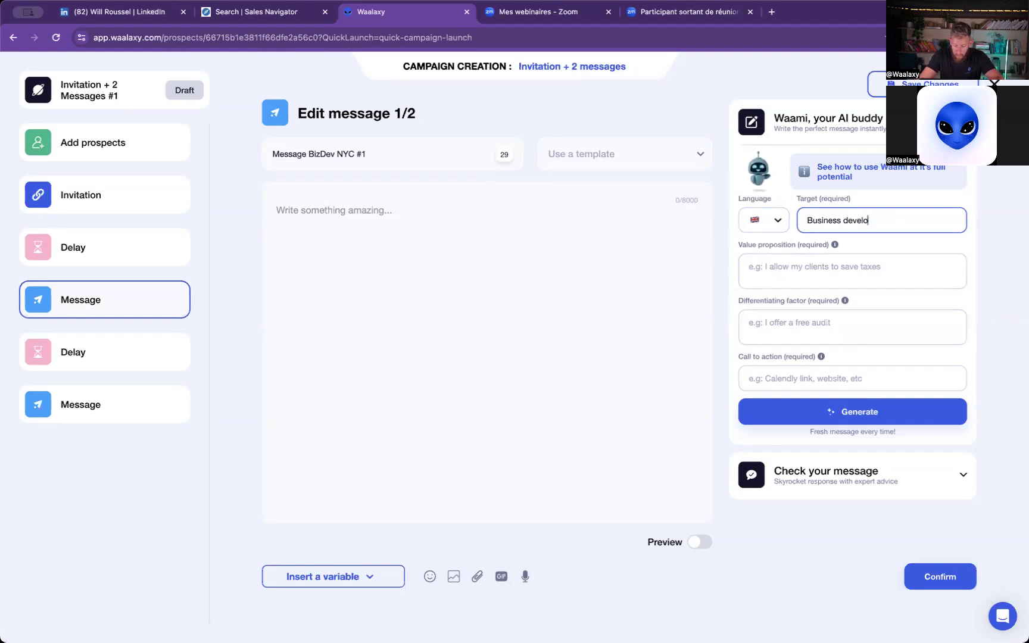
{"action": "type", "text": "operf"}
{"action": "key", "text": "BackSpace"}
{"action": "key", "text": "BackSpace"}
{"action": "key", "text": "BackSpace"}
{"action": "key", "text": "BackSpace"}
{"action": "key", "text": "BackSpace"}
{"action": "type", "text": "per"}
- Enter "I allow my clients to save money on taxes" as Waami's value proposition
{"action": "left_click", "coordinate": [908, 269]}
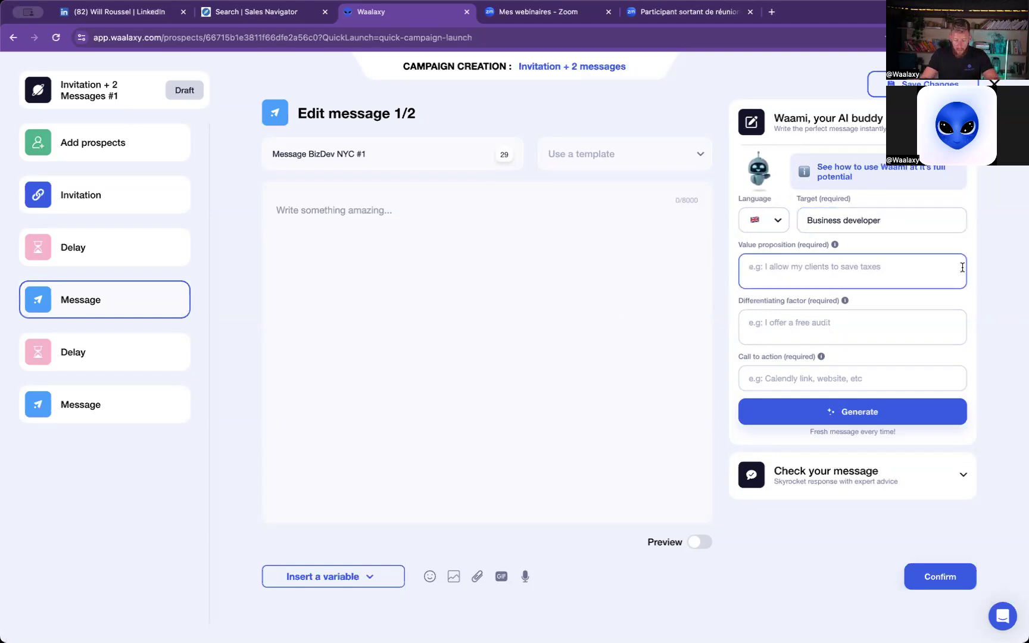
{"action": "type", "text": "I allow "}
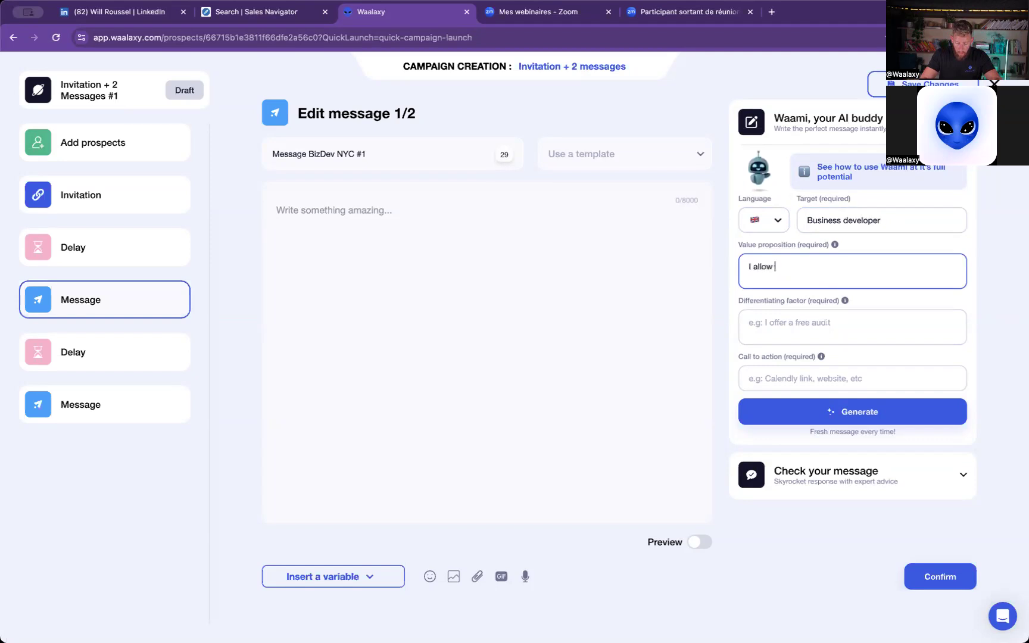
{"action": "type", "text": "my clien"}
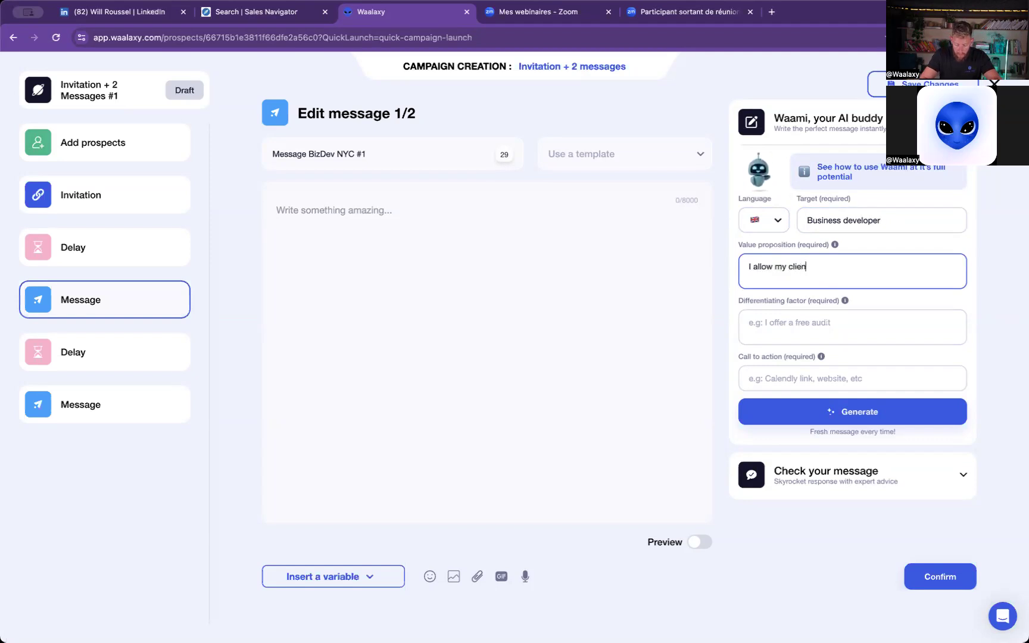
{"action": "type", "text": "ts to save mo"}
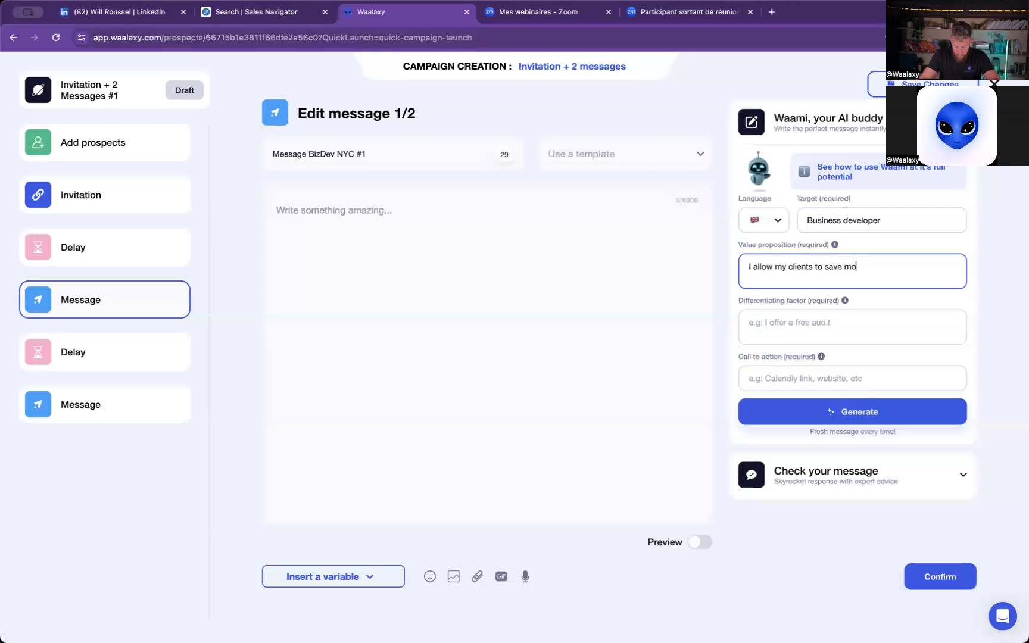
{"action": "type", "text": "ney on taxes"}
- Enter "I'm paid only if I save my client money" as Waami's differentiating factor
{"action": "left_click", "coordinate": [855, 327]}
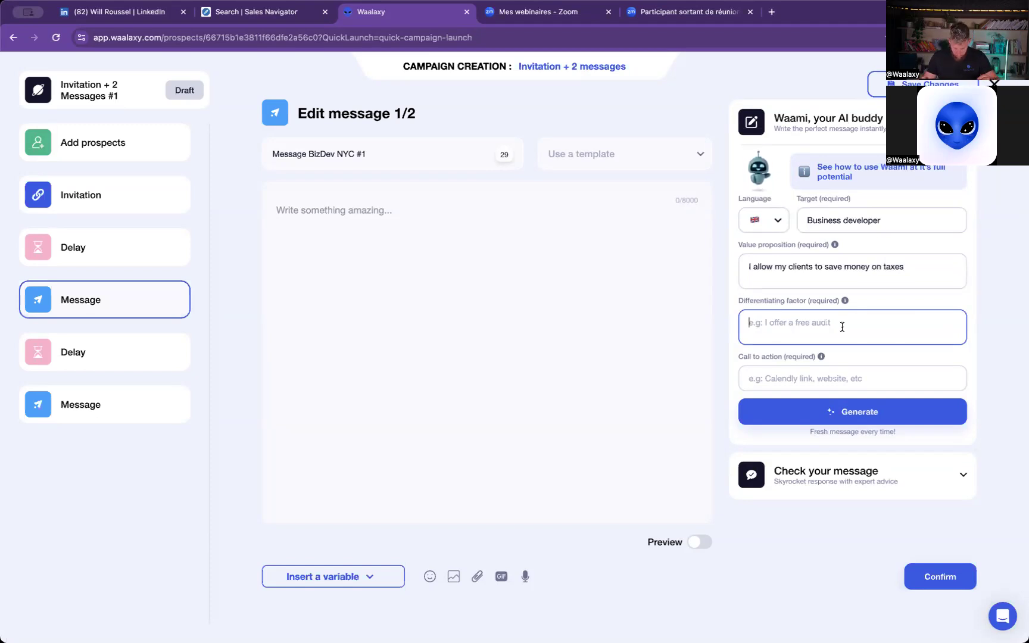
{"action": "type", "text": "I'm paid "}
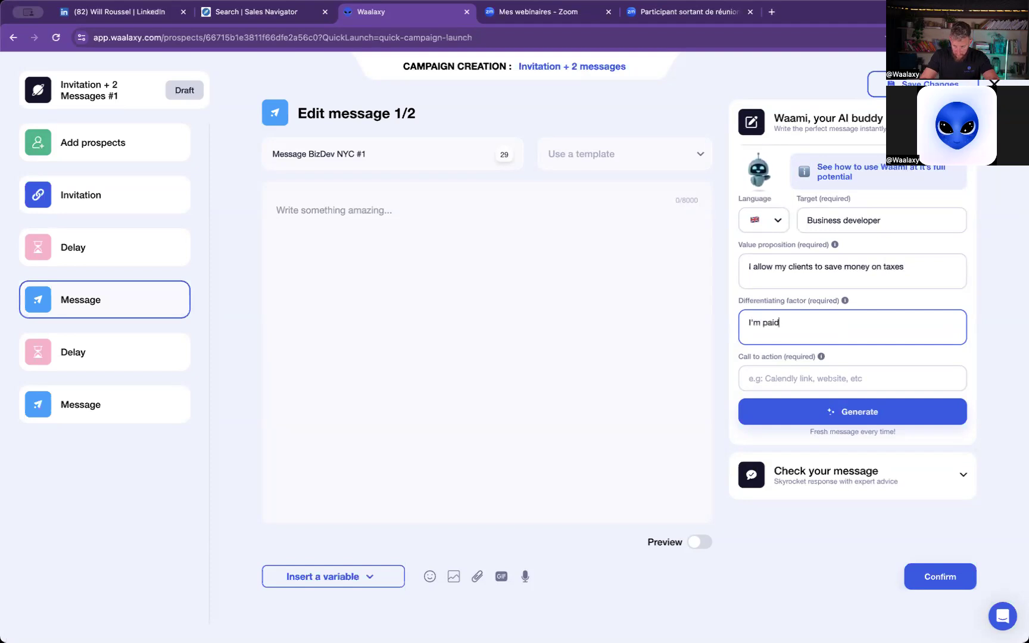
{"action": "type", "text": "only i"}
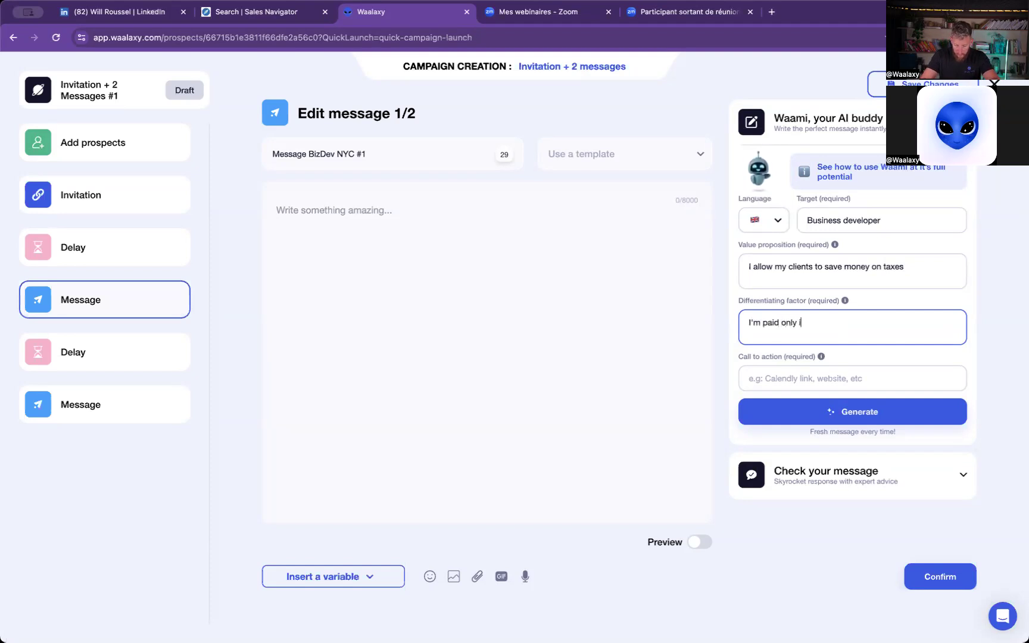
{"action": "type", "text": "f I save my c"}
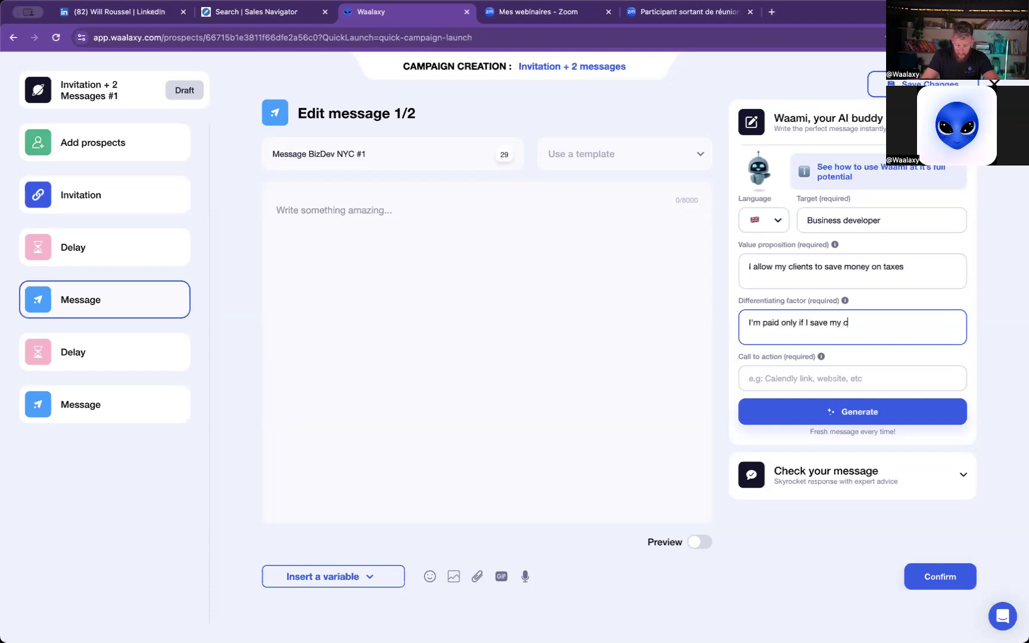
{"action": "type", "text": "lient money"}
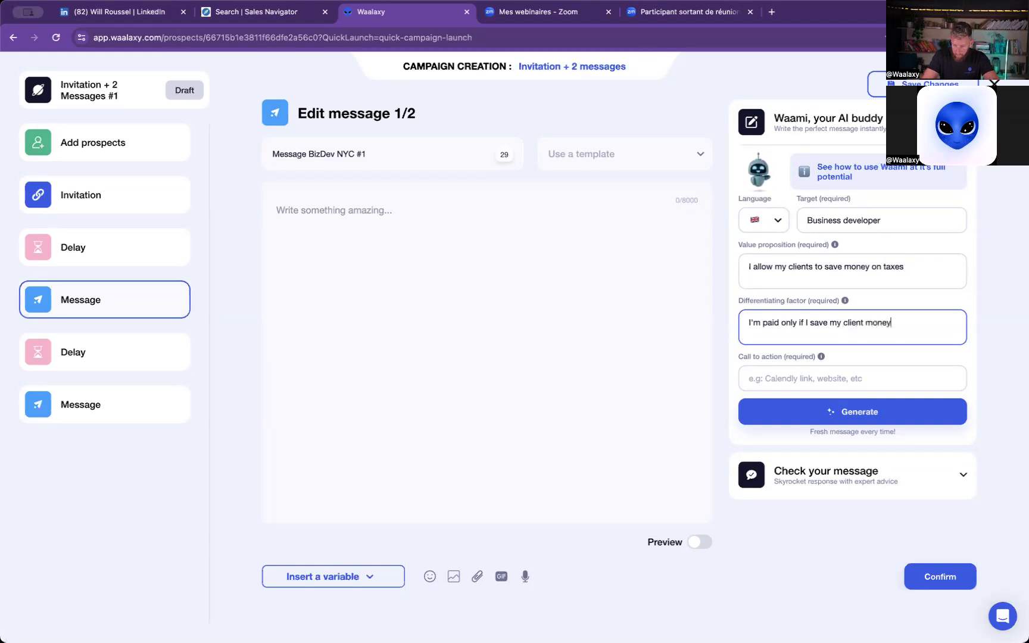
- Set Waami's call to action to "calendly link" and generate the text of message 1/2
{"action": "left_click", "coordinate": [817, 380]}
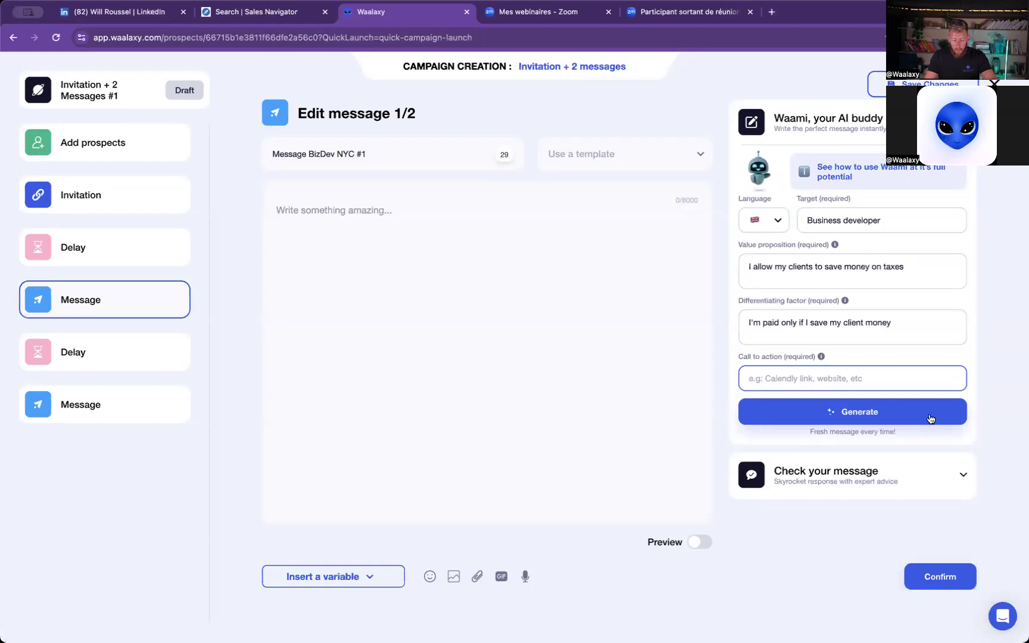
{"action": "type", "text": "ca"}
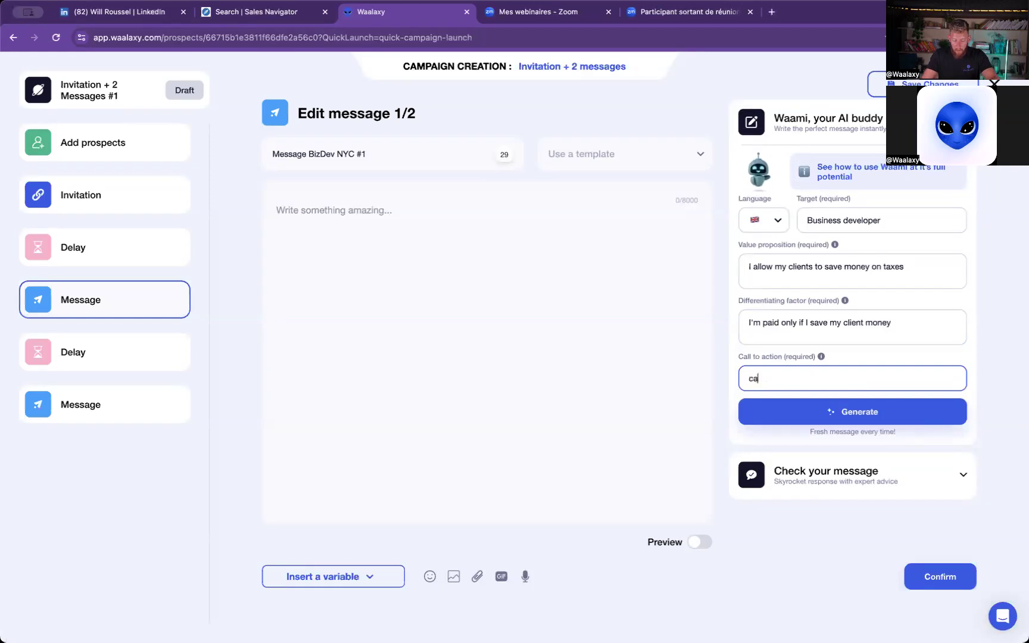
{"action": "type", "text": "lendly link"}
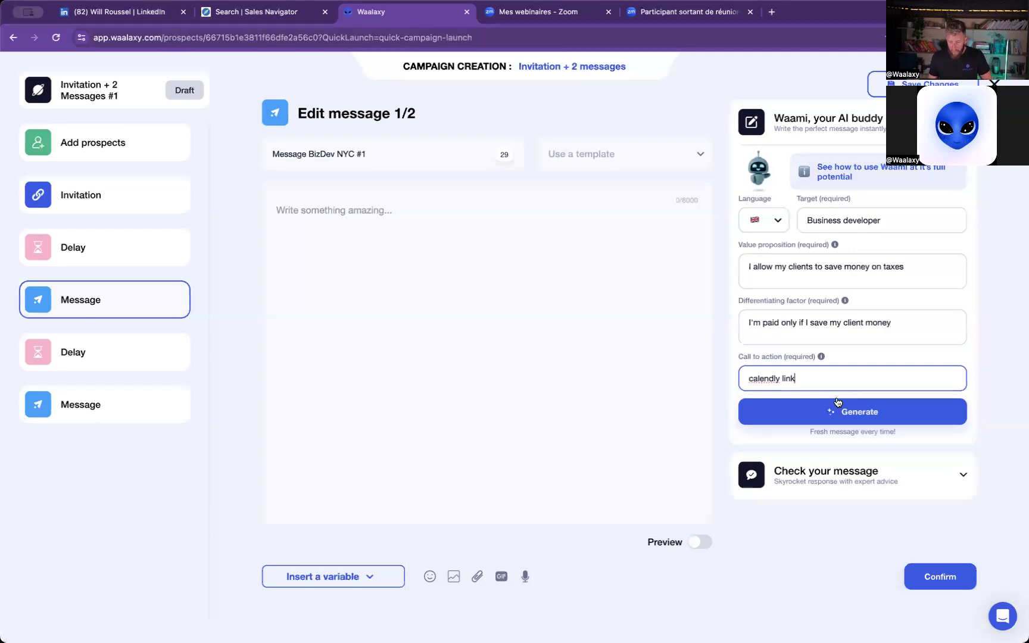
{"action": "key", "text": "Return"}
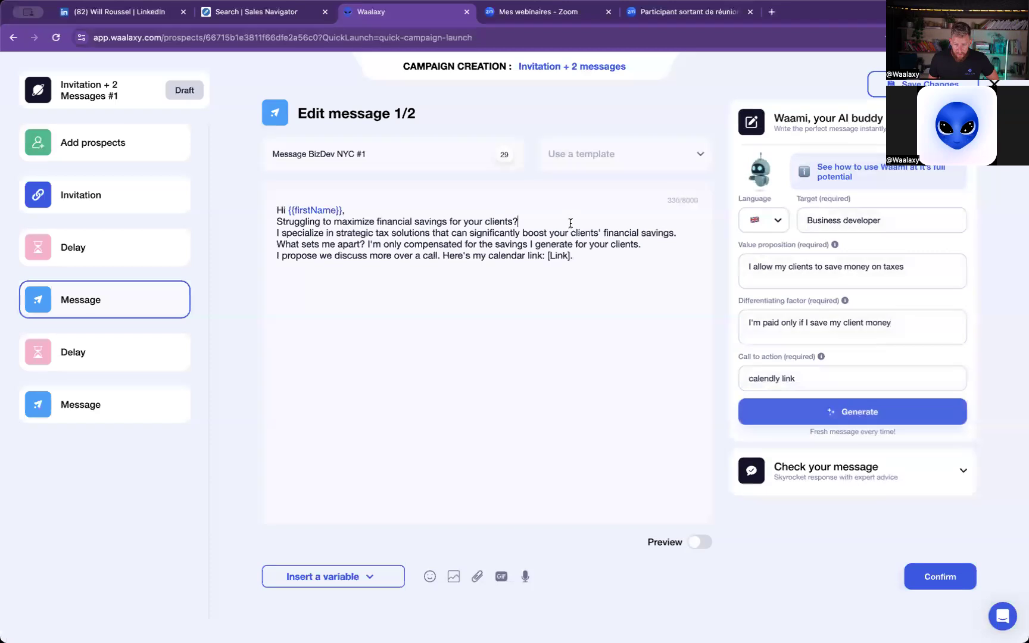
- Check the generated message against the writing tips and have Waami generate a new version from the same inputs
{"action": "left_click", "coordinate": [523, 220]}
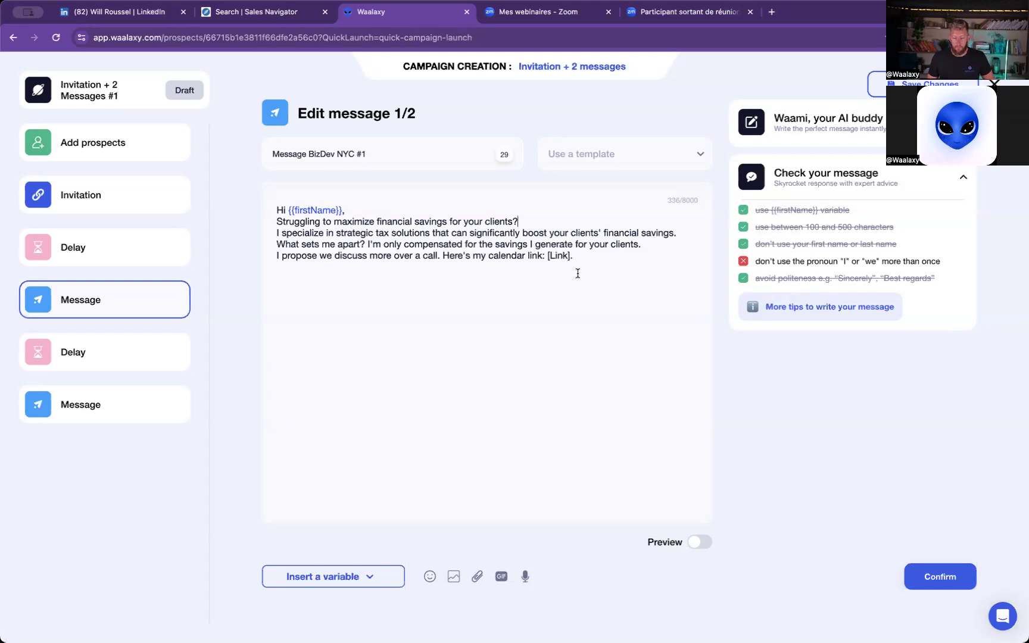
{"action": "left_click", "coordinate": [809, 125]}
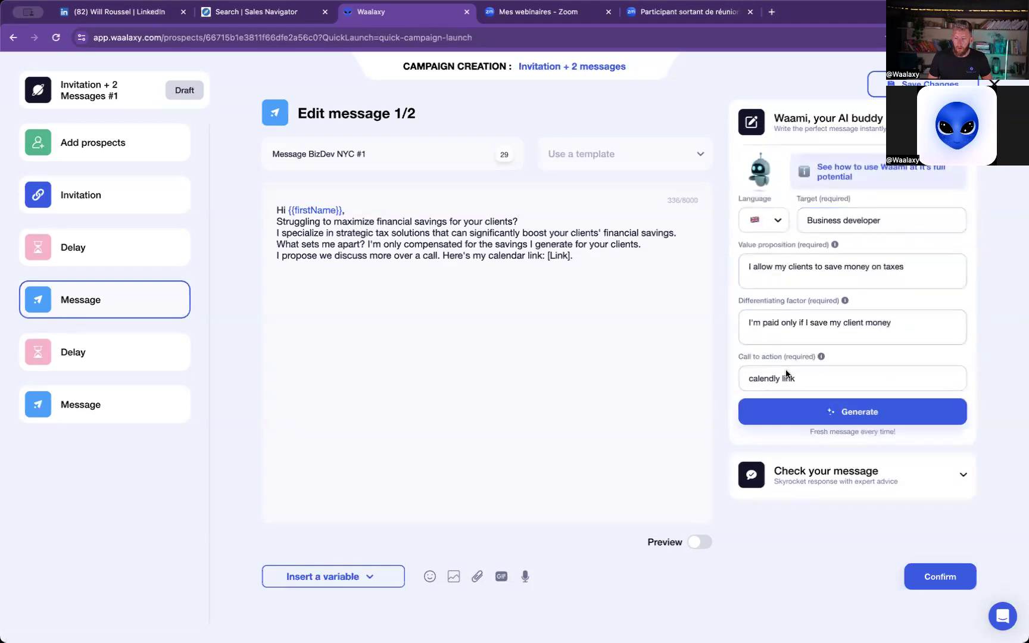
{"action": "left_click", "coordinate": [857, 416]}
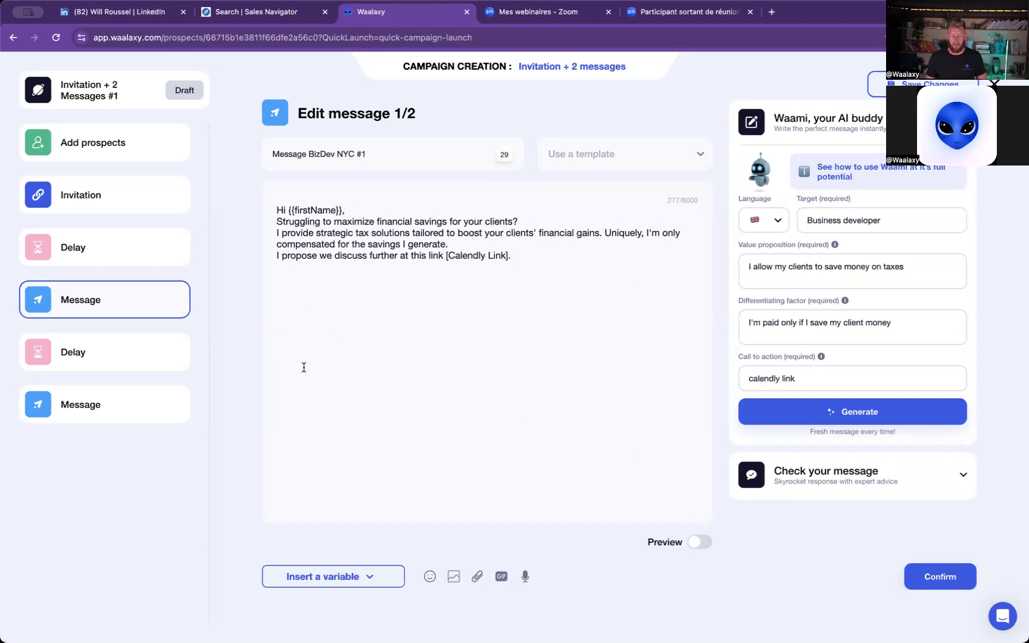
- Confirm both messages and the 5-day delay to reach the campaign check-up, and quit the campaign without saving
{"action": "left_click", "coordinate": [933, 576]}
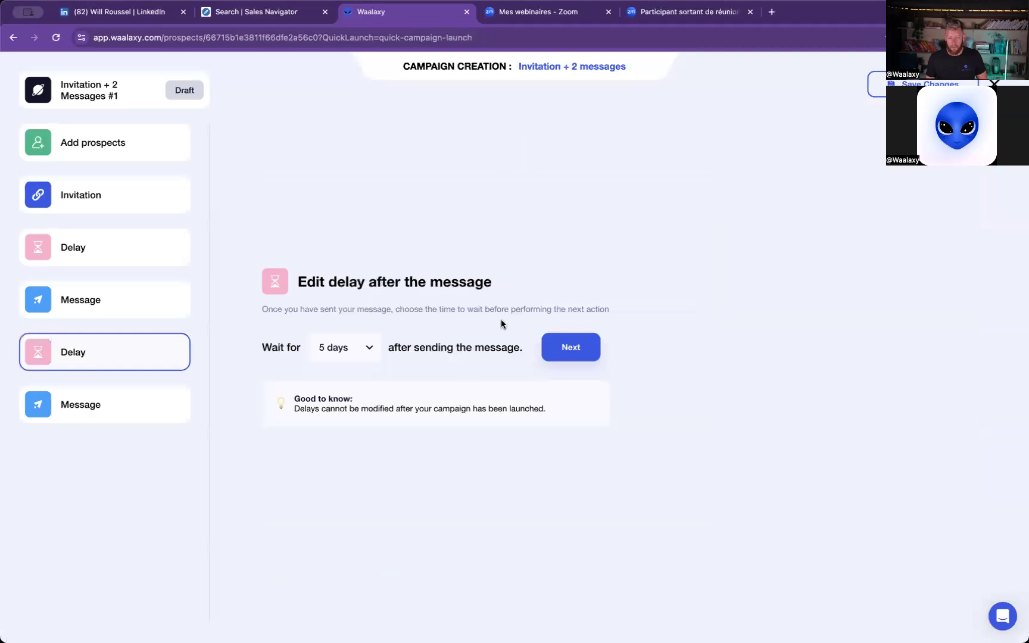
{"action": "left_click", "coordinate": [584, 358]}
{"action": "left_click", "coordinate": [941, 576]}
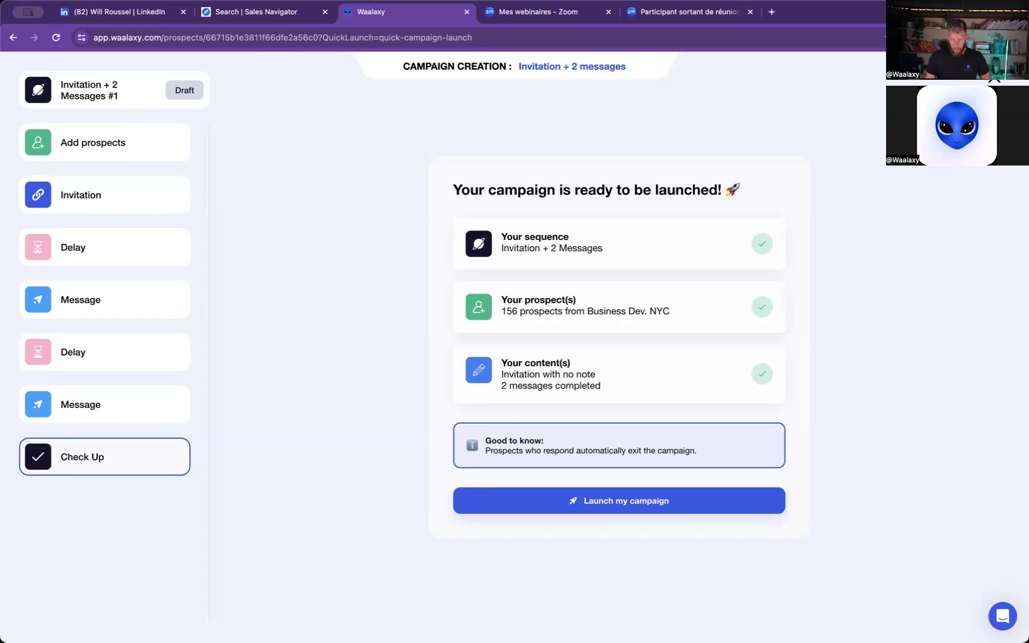
{"action": "key", "text": "Escape"}
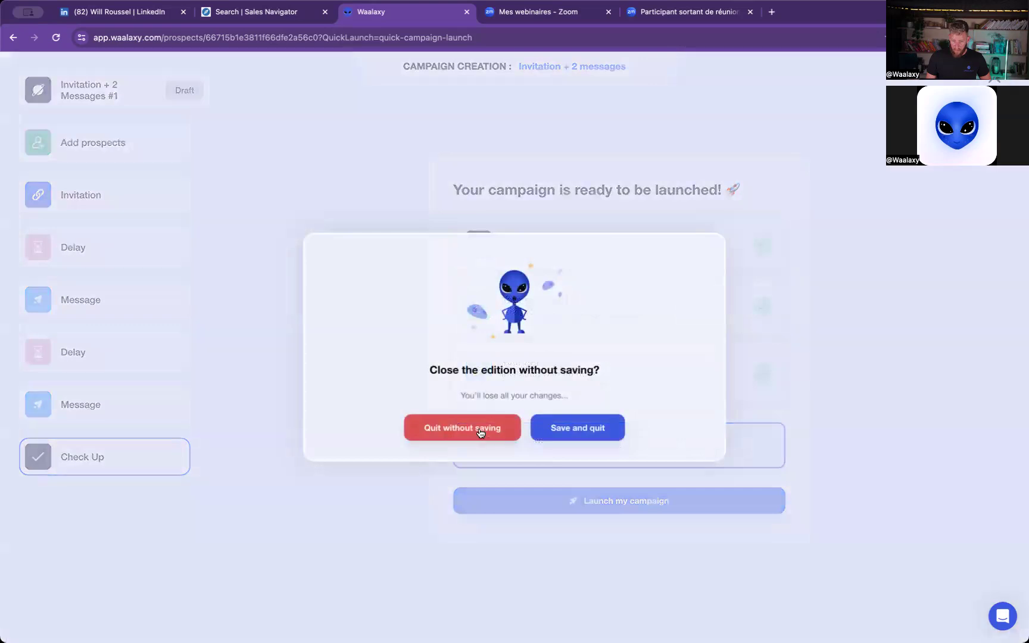
{"action": "left_click", "coordinate": [473, 430]}
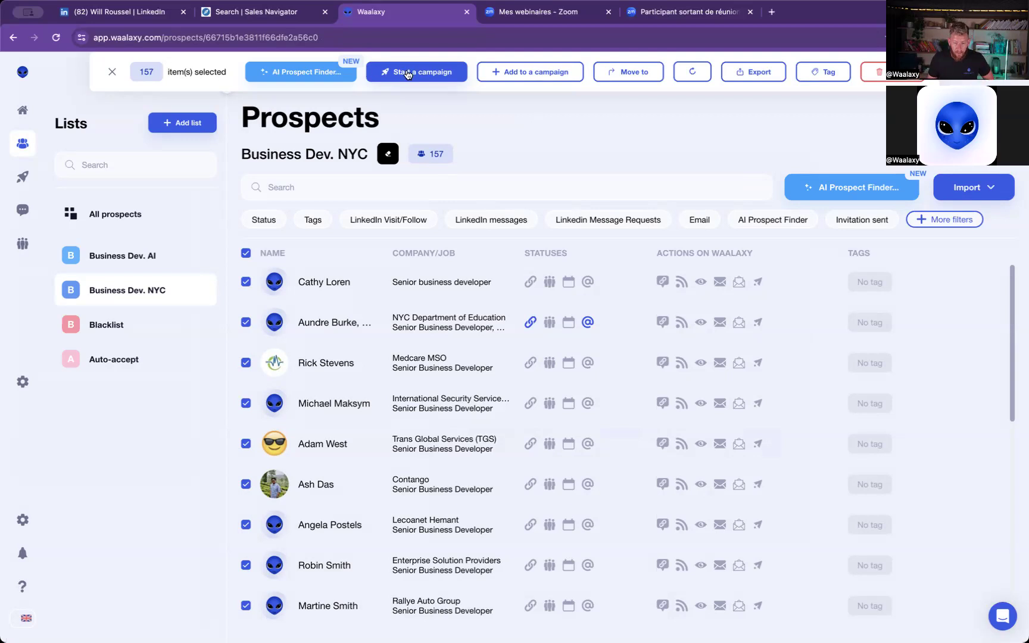
- Browse the sequences for a campaign on the selected prospects, search for "saturn", compare the variants, and close the selection
{"action": "left_click", "coordinate": [426, 76]}
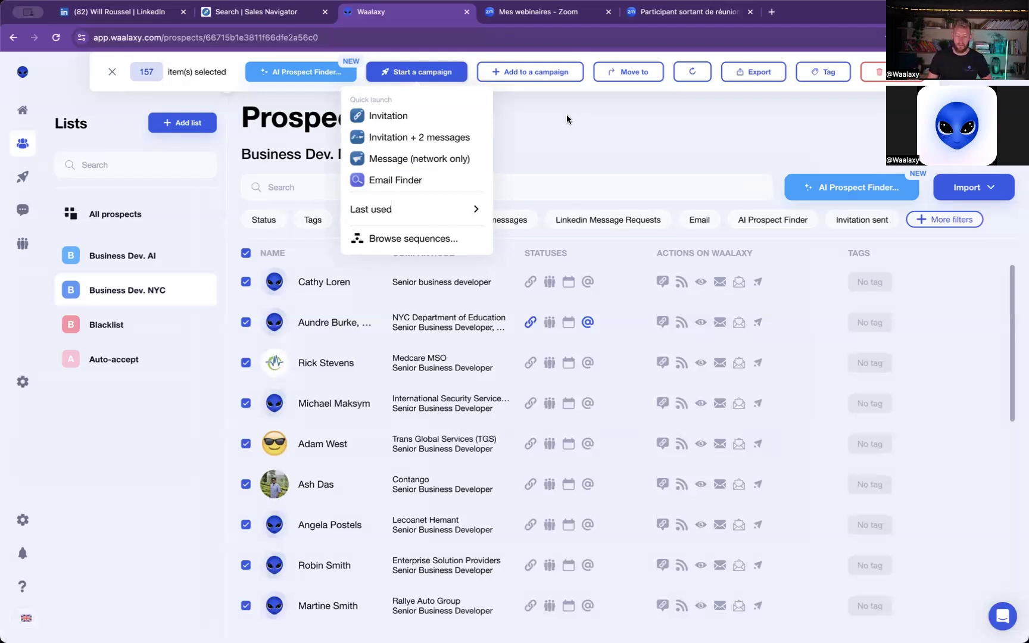
{"action": "left_click", "coordinate": [415, 238]}
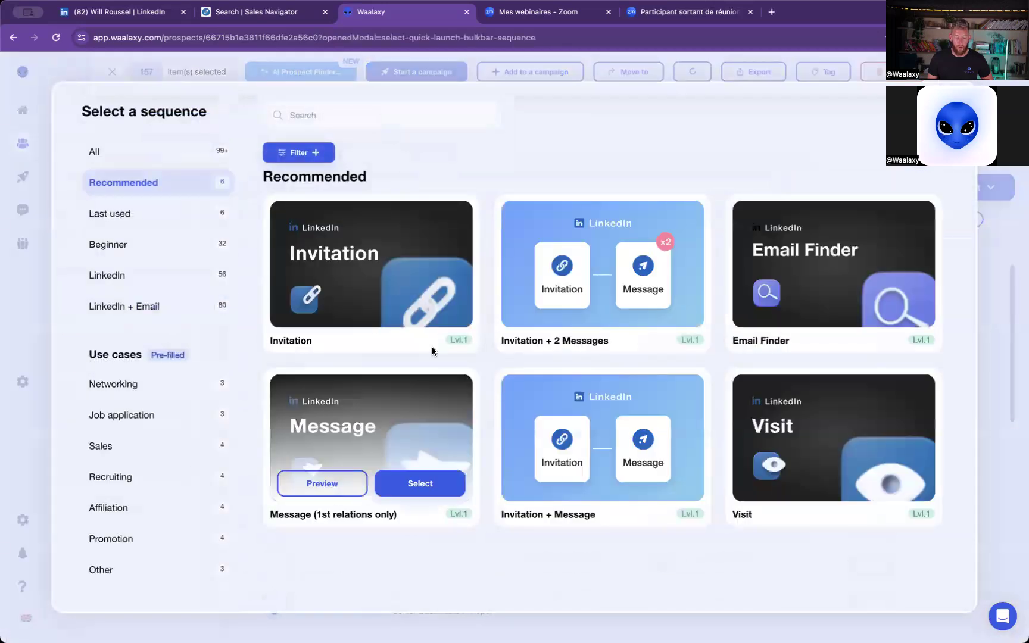
{"action": "left_click", "coordinate": [373, 108]}
{"action": "type", "text": "saturn"}
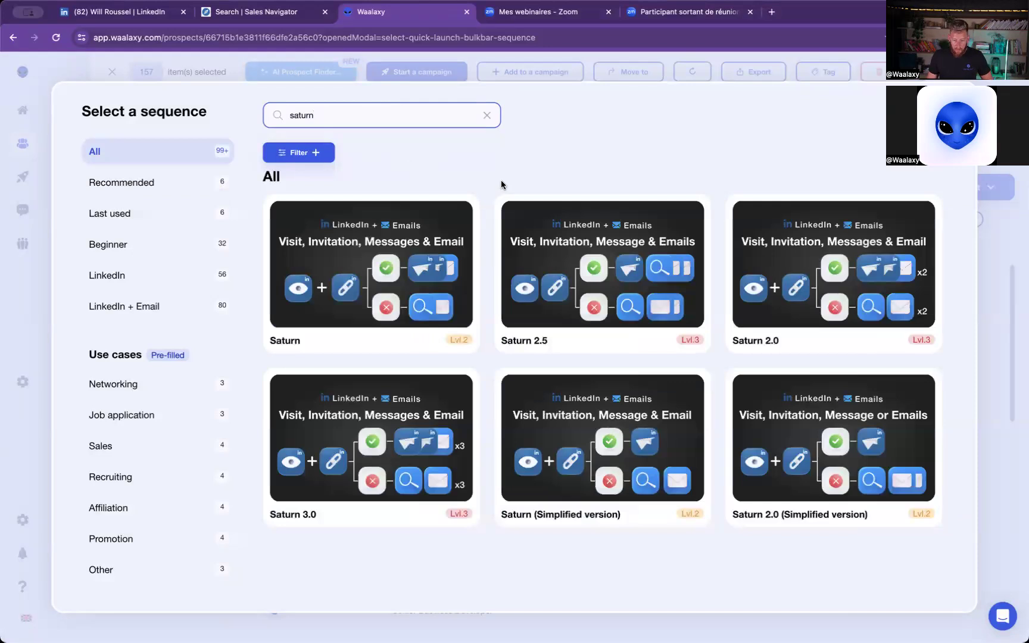
{"action": "mouse_move", "coordinate": [578, 353]}
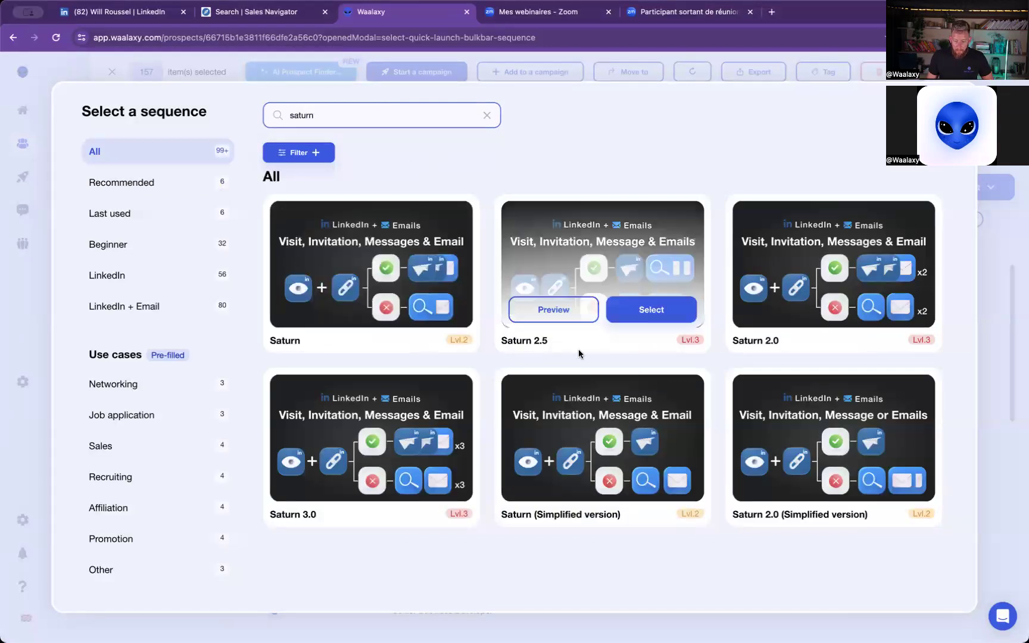
{"action": "mouse_move", "coordinate": [650, 515]}
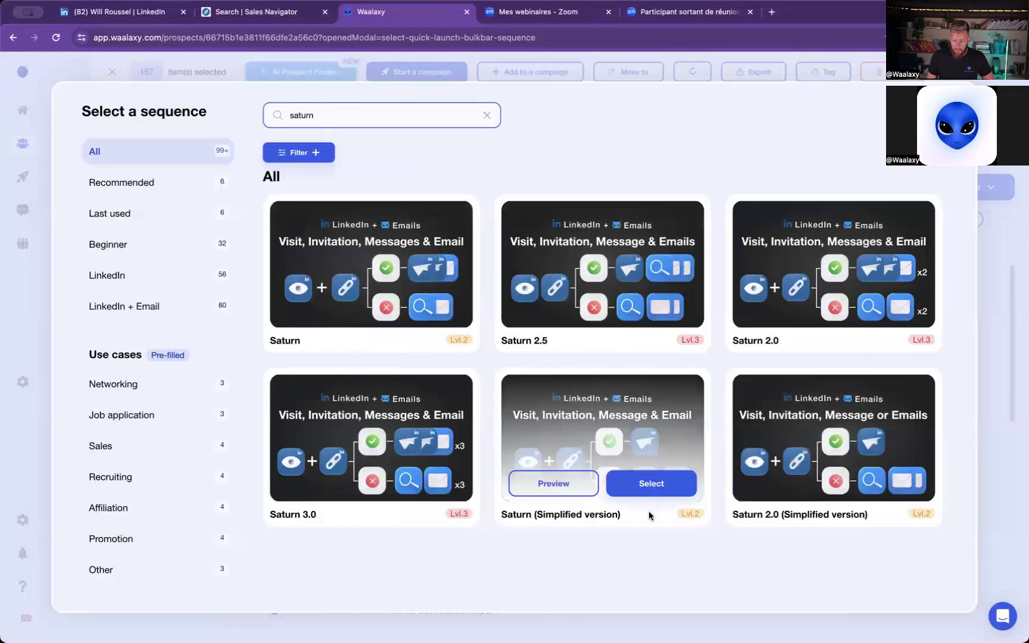
{"action": "mouse_move", "coordinate": [421, 351]}
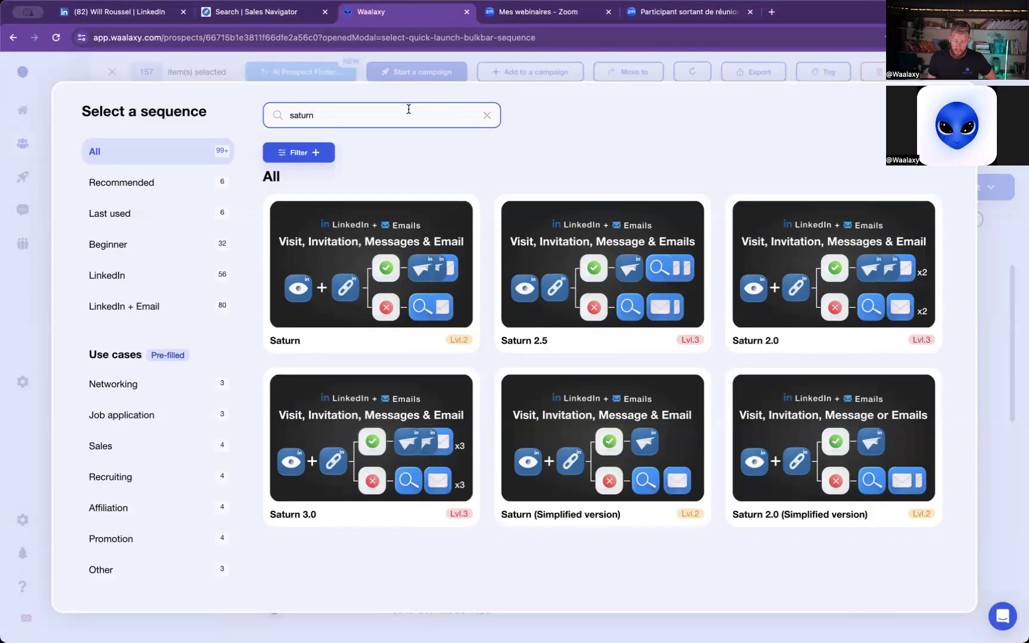
{"action": "left_click", "coordinate": [634, 123]}
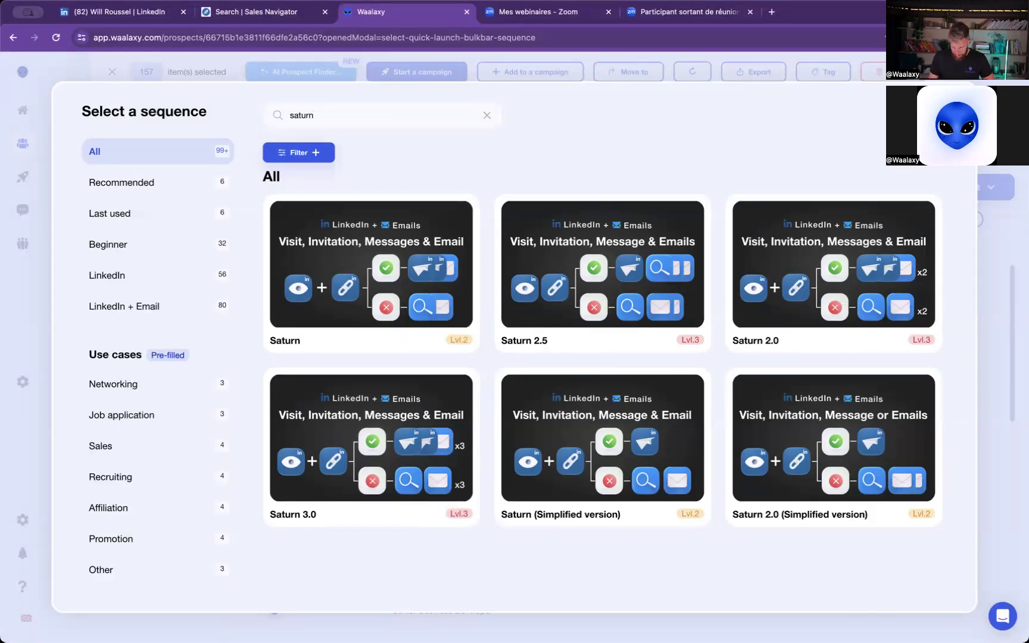
{"action": "key", "text": "Escape"}
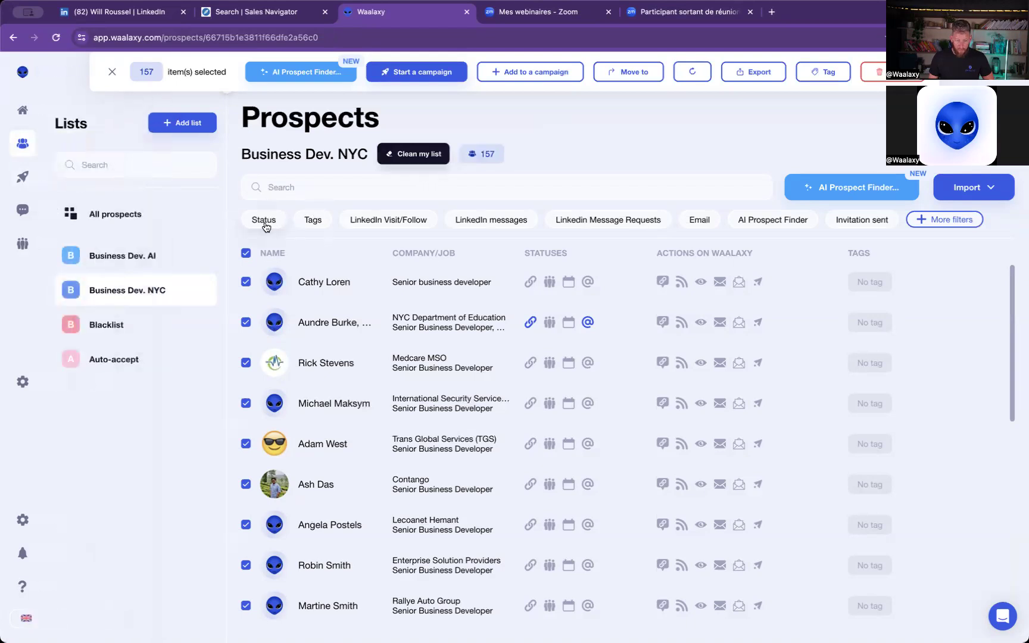
- Open the most recent conversation in the inbox and view the tags available for its contact without assigning one
{"action": "mouse_move", "coordinate": [30, 191]}
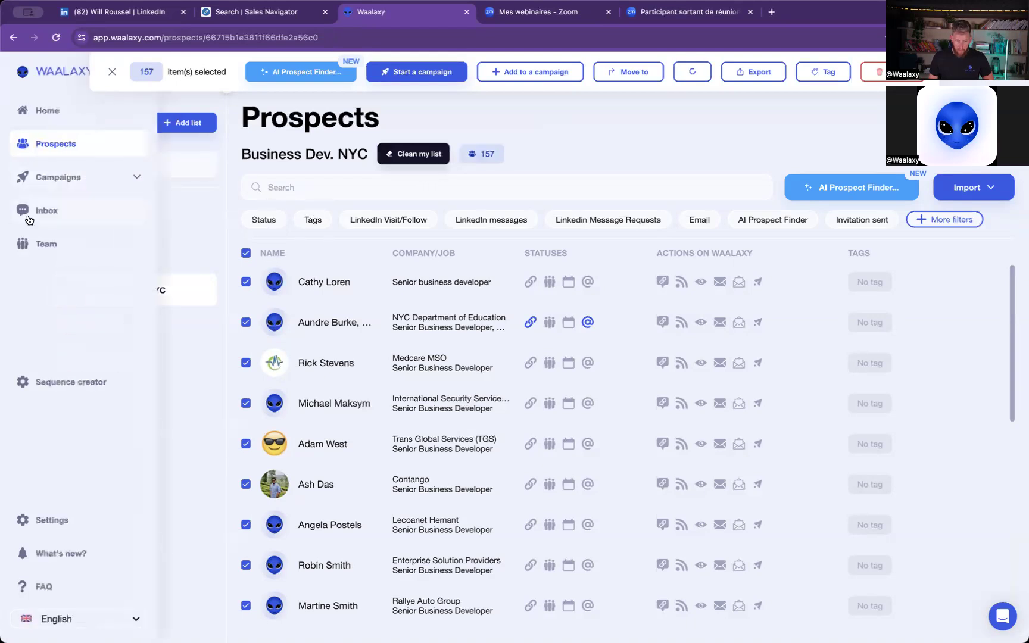
{"action": "left_click", "coordinate": [28, 218]}
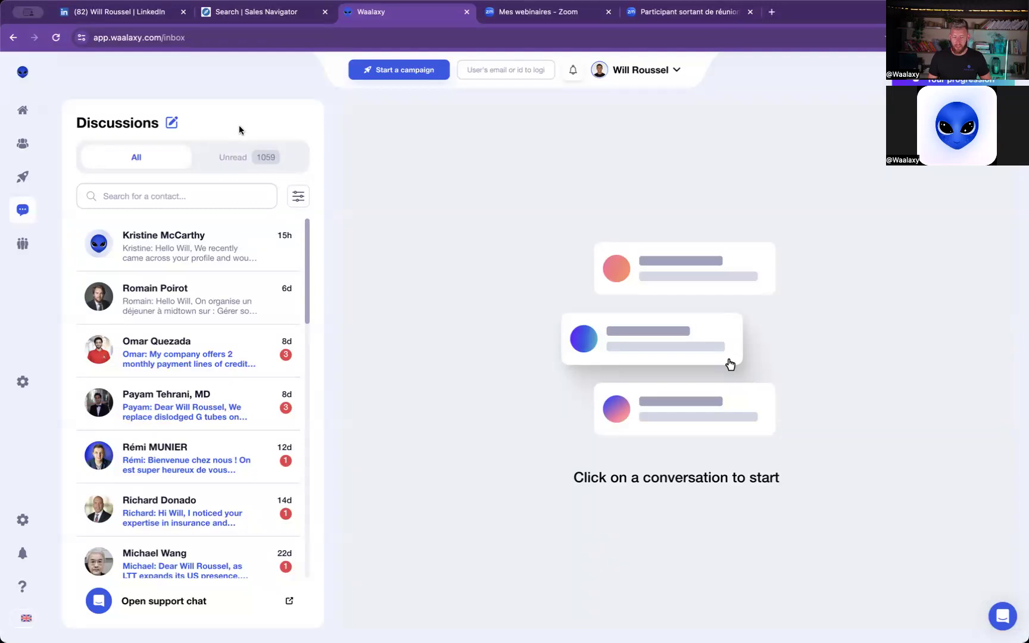
{"action": "left_click", "coordinate": [197, 247]}
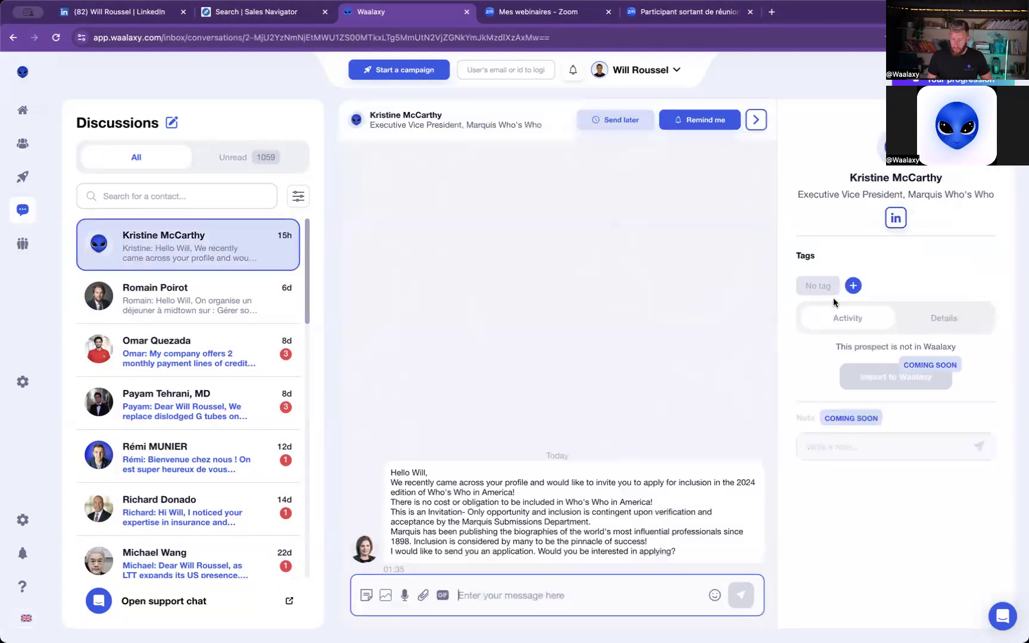
{"action": "left_click", "coordinate": [852, 286]}
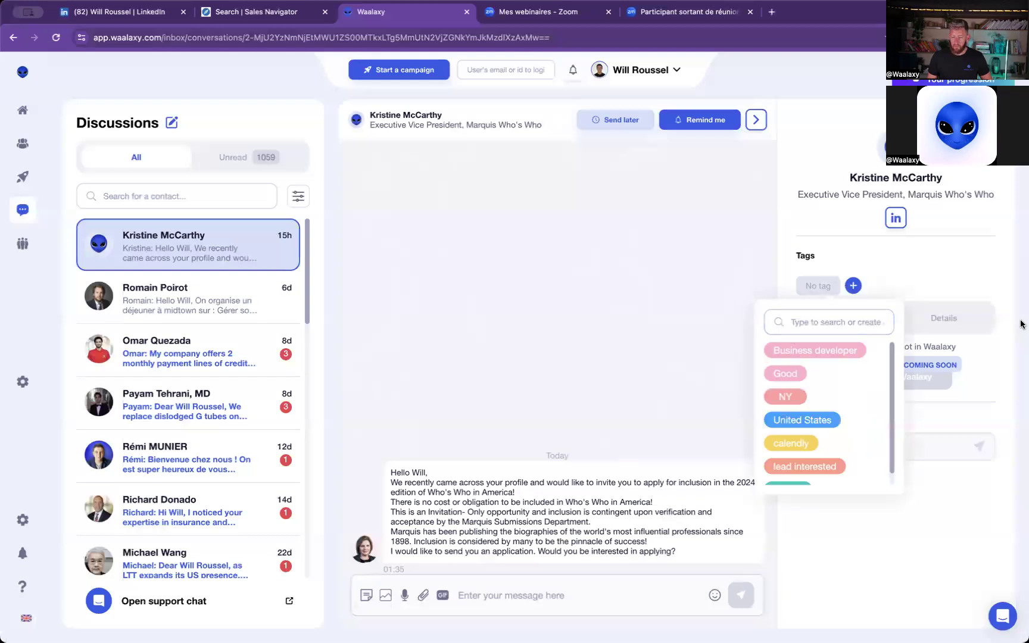
{"action": "left_click", "coordinate": [822, 225]}
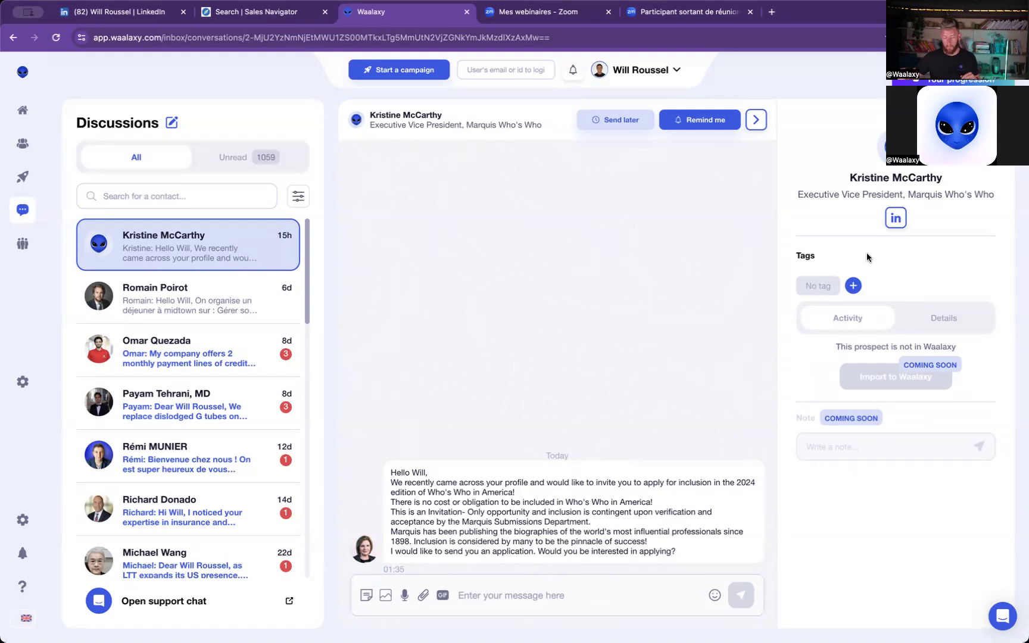
- Insert the saved reply "Calendly" into the open conversation's message and delete the drafted text without sending it
{"action": "left_click", "coordinate": [519, 598]}
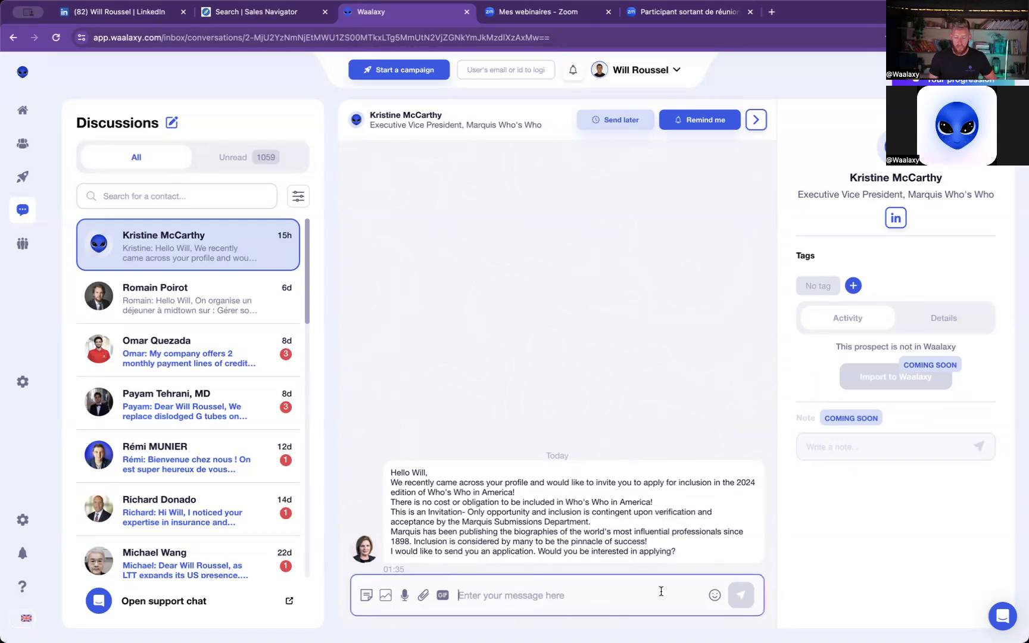
{"action": "left_click", "coordinate": [367, 596]}
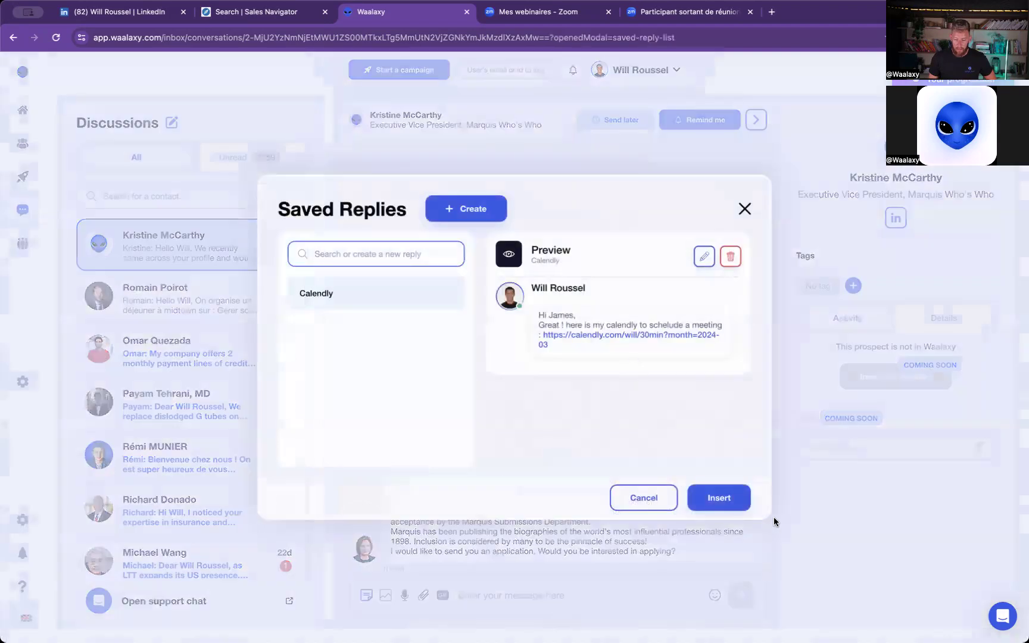
{"action": "double_click", "coordinate": [333, 301]}
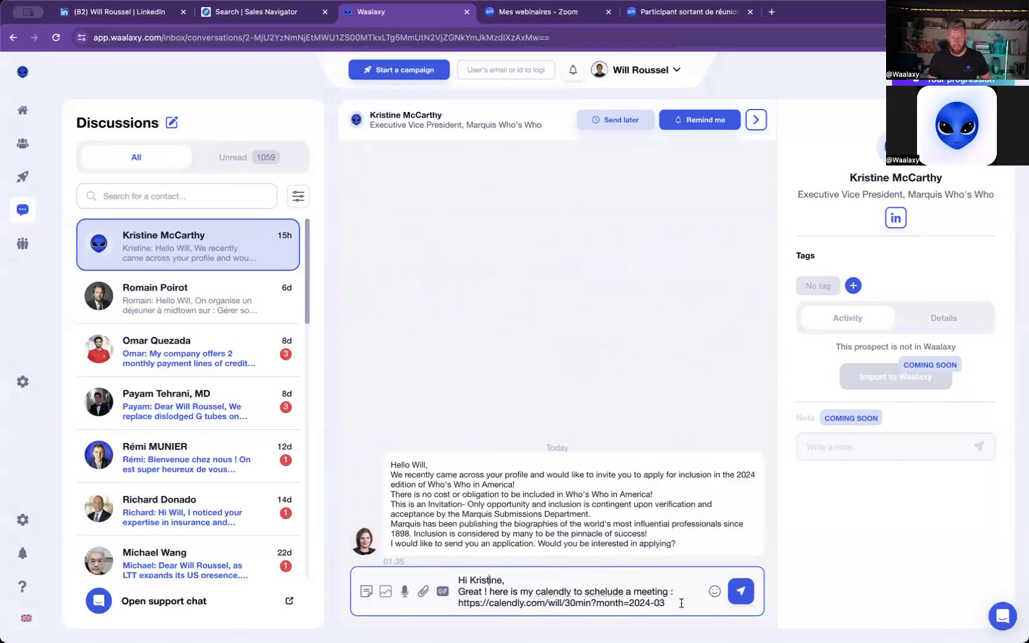
{"action": "left_click_drag", "start_coordinate": [684, 604], "coordinate": [476, 568]}
{"action": "key", "text": "BackSpace"}
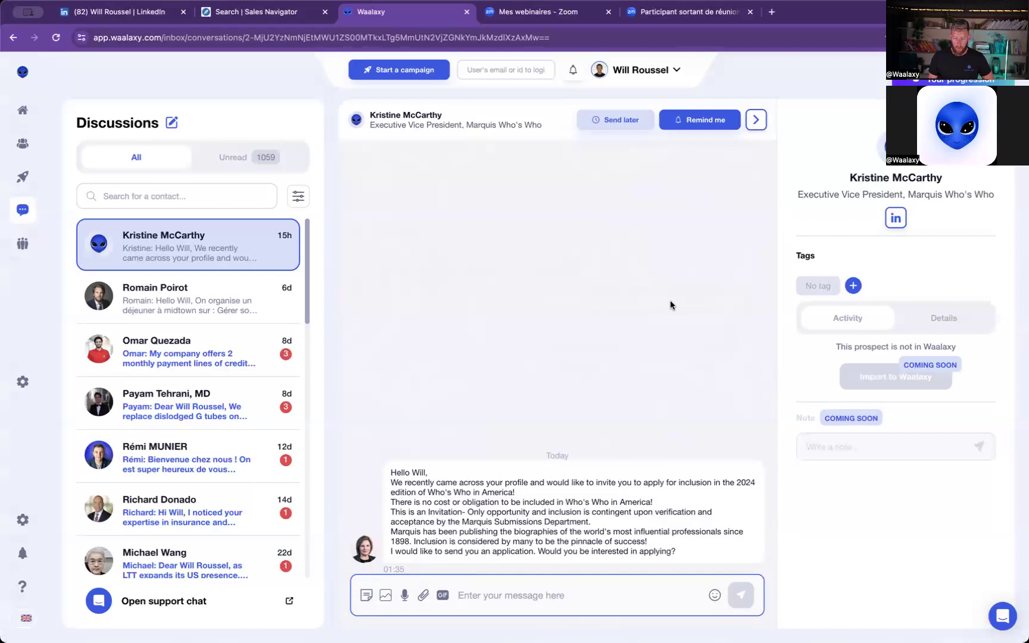
- View the options for scheduling a message in the open conversation and close them without scheduling anything
{"action": "left_click", "coordinate": [616, 123]}
{"action": "left_click", "coordinate": [436, 301]}
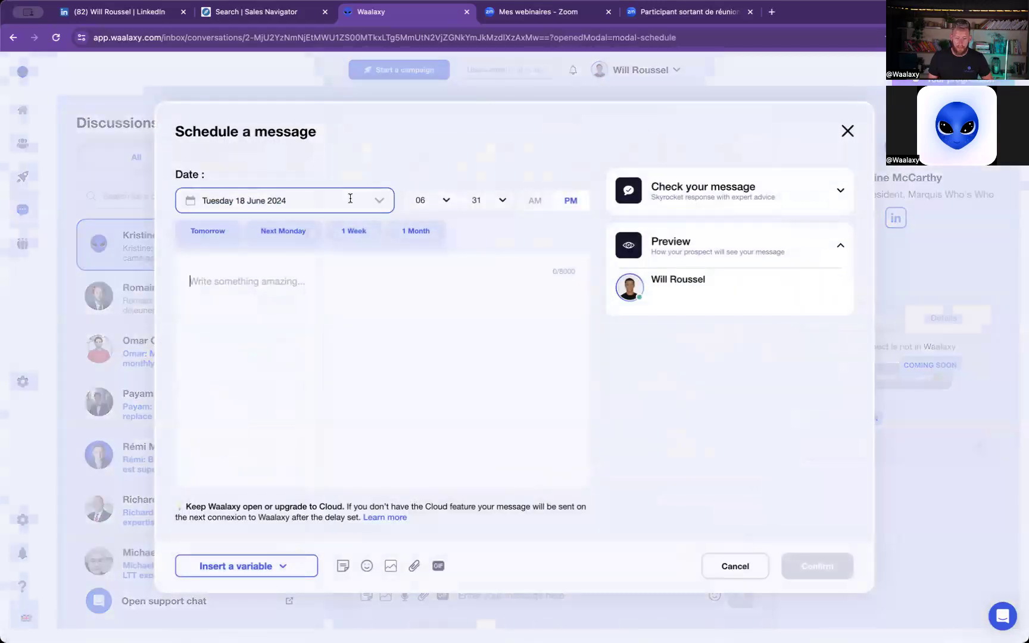
{"action": "left_click", "coordinate": [846, 131]}
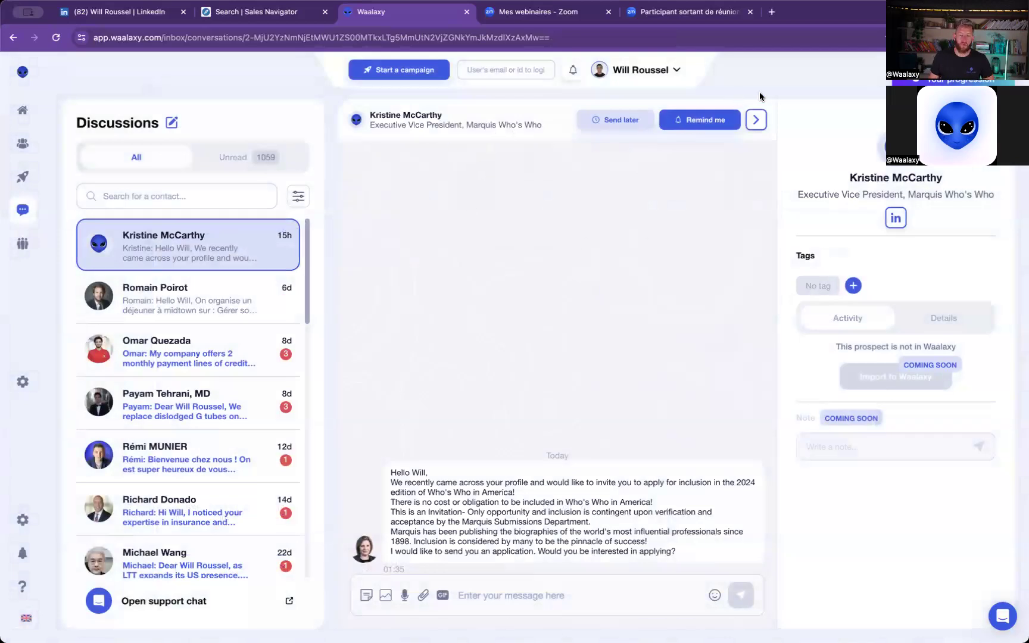
- Set a reminder for the open conversation for next Monday
{"action": "left_click", "coordinate": [483, 592]}
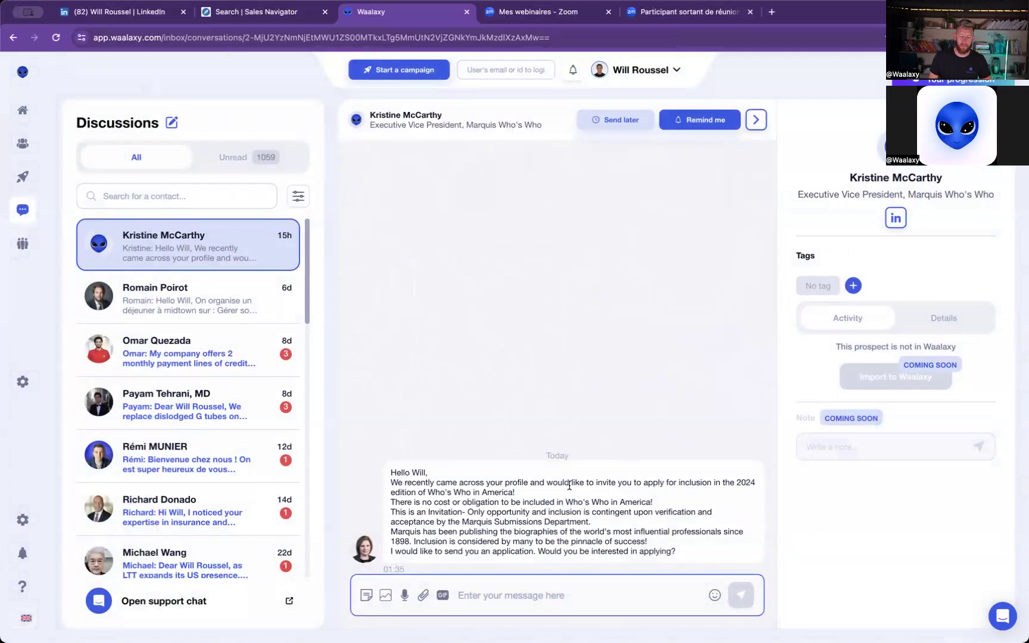
{"action": "left_click", "coordinate": [694, 120]}
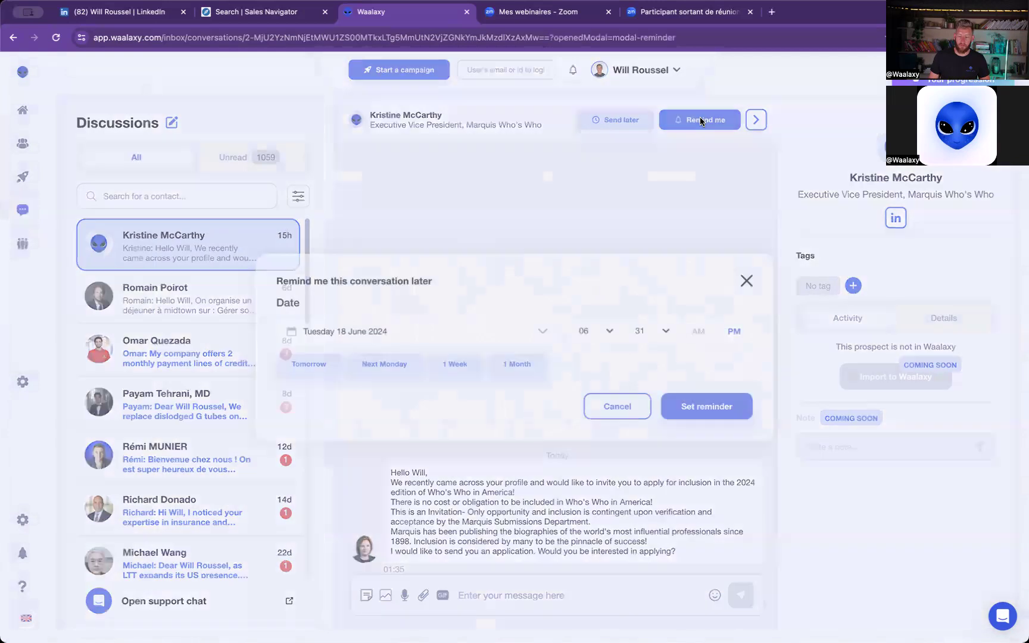
{"action": "left_click", "coordinate": [318, 366]}
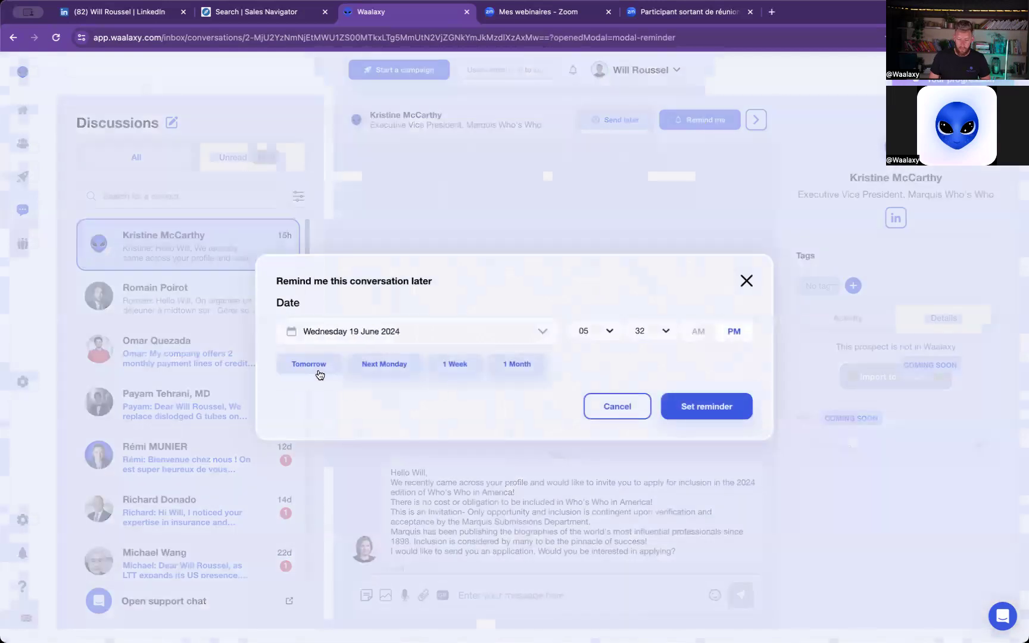
{"action": "left_click", "coordinate": [411, 369]}
{"action": "left_click", "coordinate": [708, 407]}
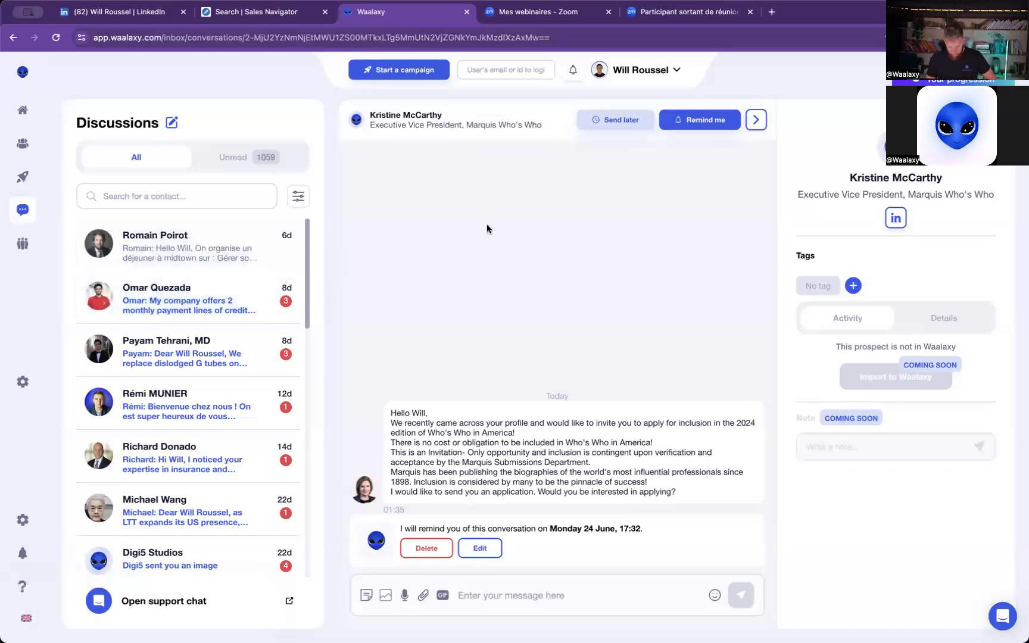
- Look through the inbox filters for actions, tags and archived conversations, and close them without applying any
{"action": "left_click", "coordinate": [299, 196]}
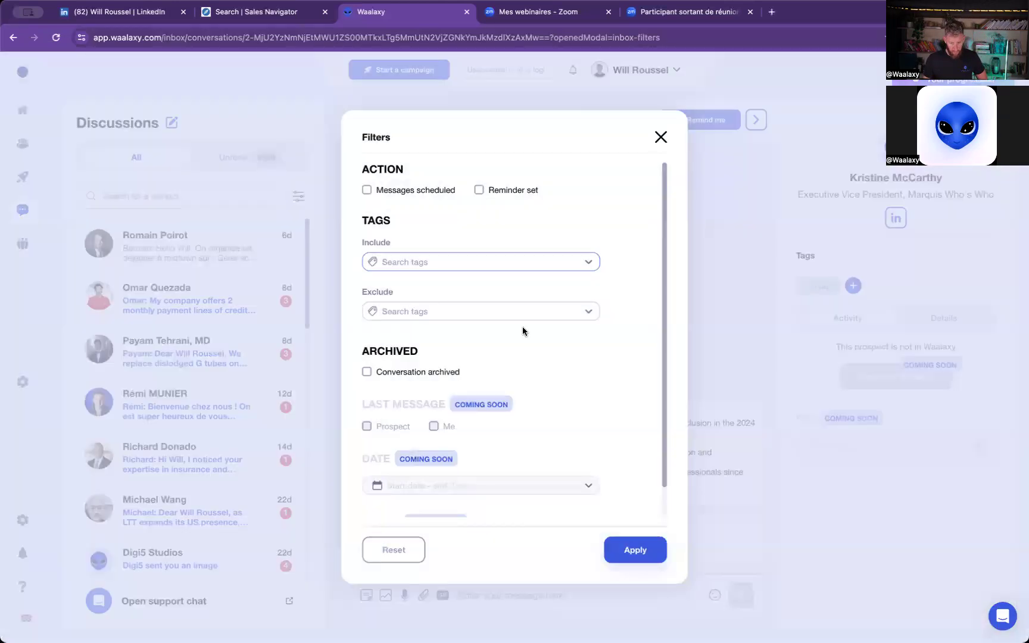
{"action": "scroll", "coordinate": [579, 363], "scroll_direction": "down", "scroll_amount": 1}
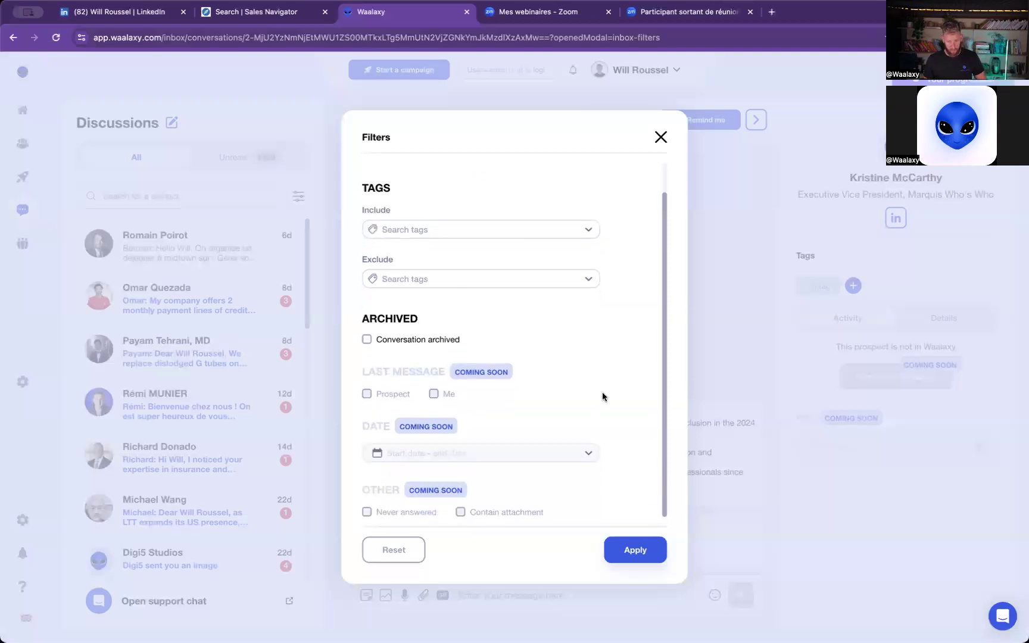
{"action": "scroll", "coordinate": [505, 360], "scroll_direction": "up", "scroll_amount": 1}
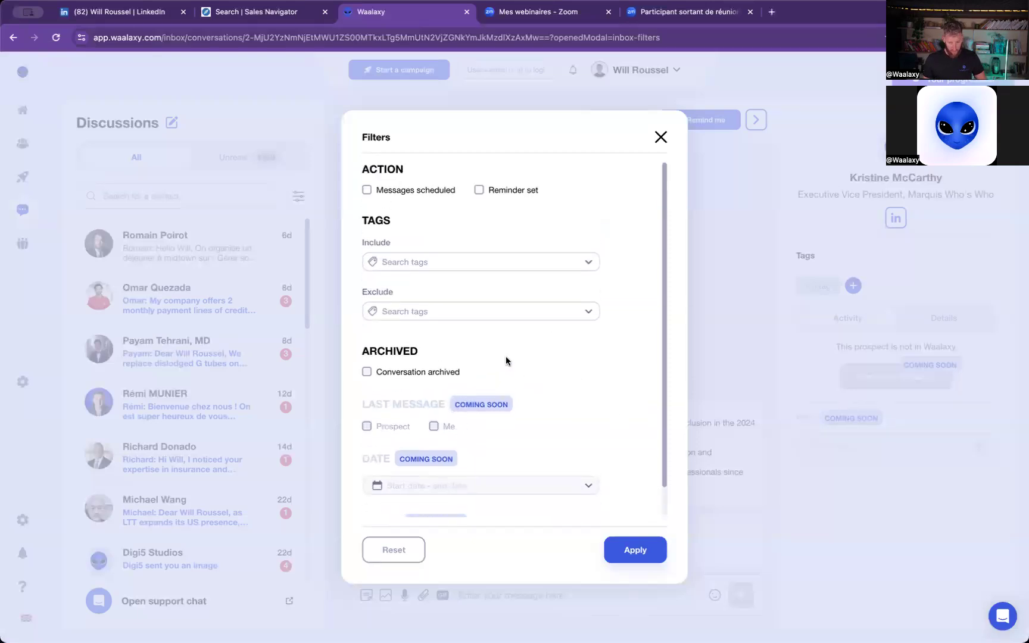
{"action": "scroll", "coordinate": [536, 392], "scroll_direction": "down", "scroll_amount": 1}
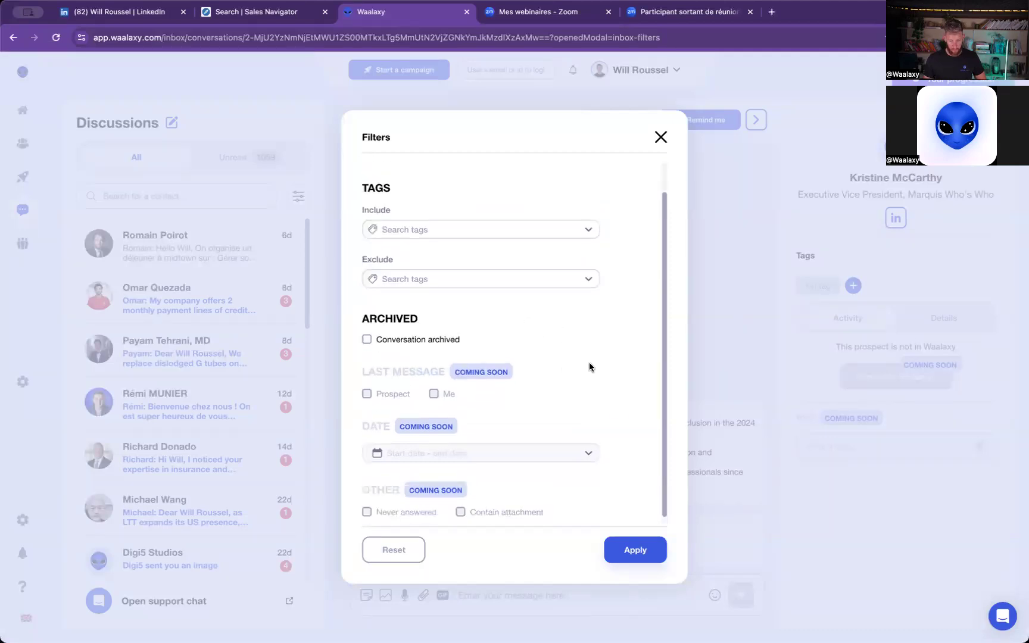
{"action": "left_click", "coordinate": [660, 138]}
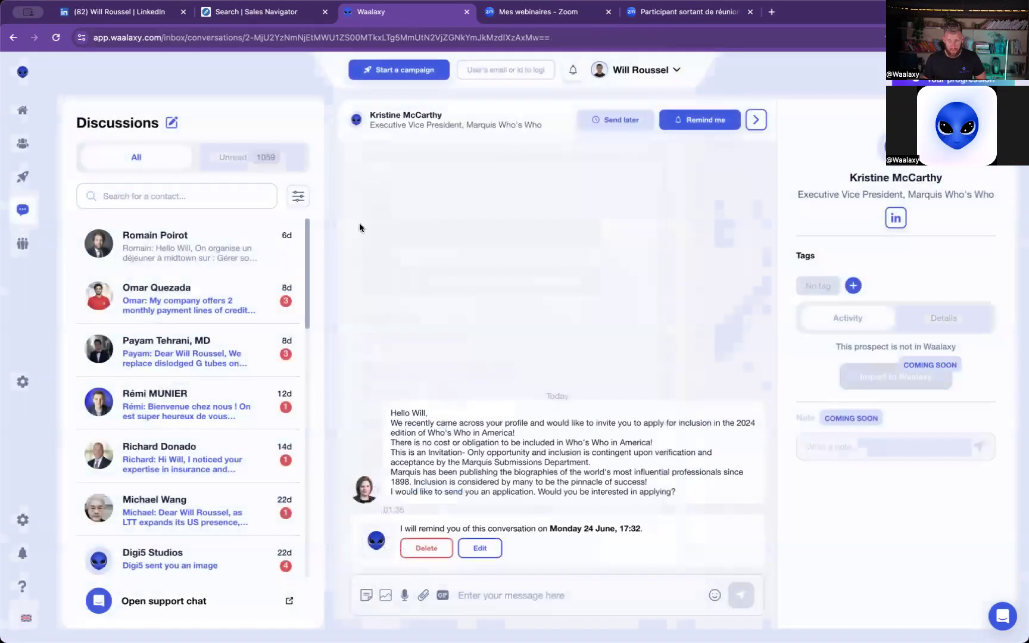
- Open the team page, examine the duplicate prospects shared between members, and return to the member list
{"action": "mouse_move", "coordinate": [62, 203]}
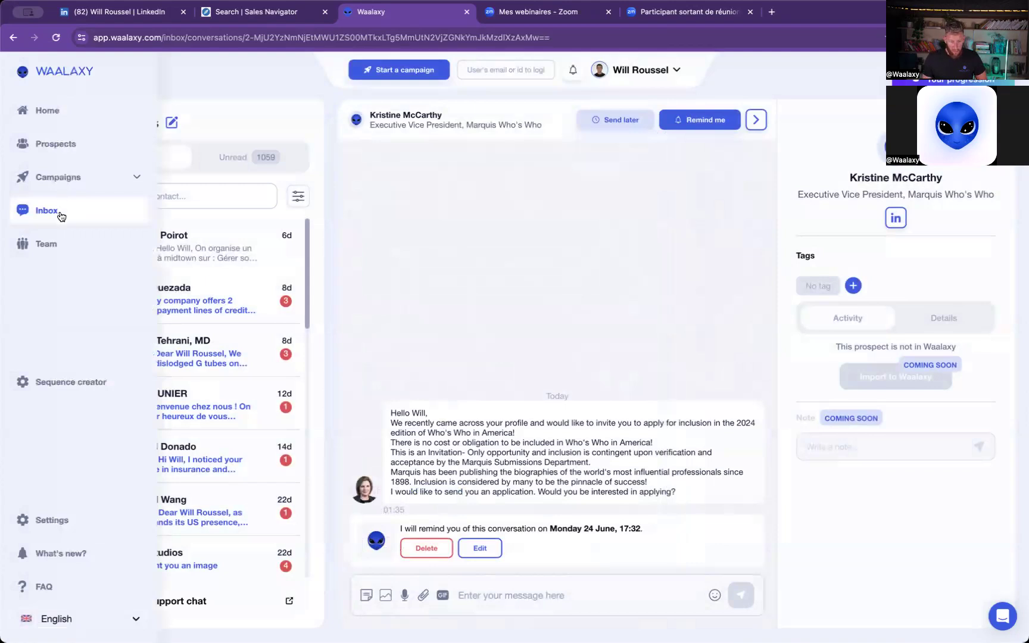
{"action": "left_click", "coordinate": [76, 249]}
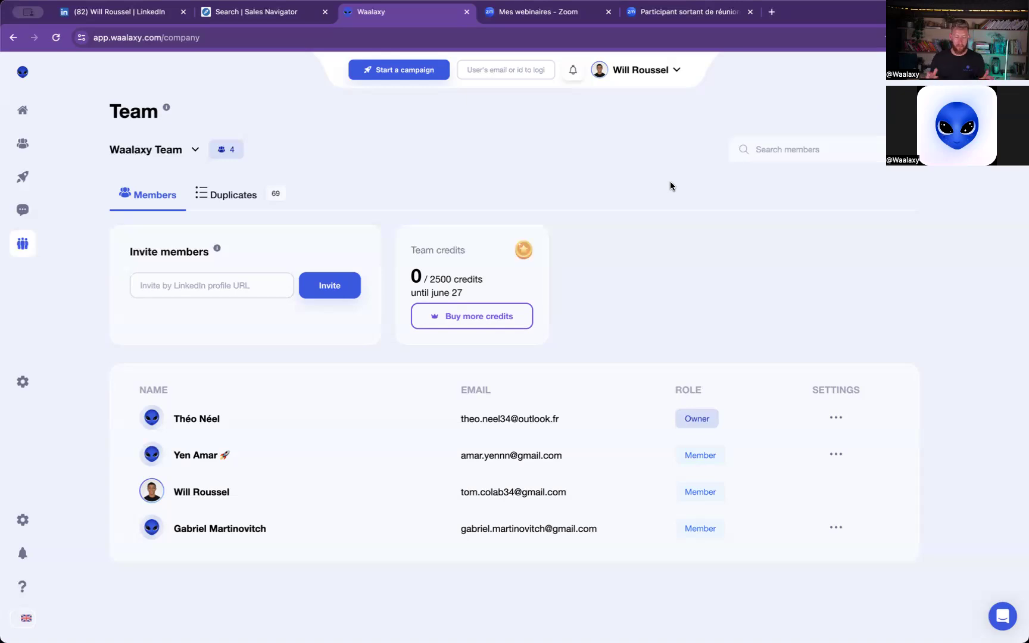
{"action": "left_click", "coordinate": [229, 201]}
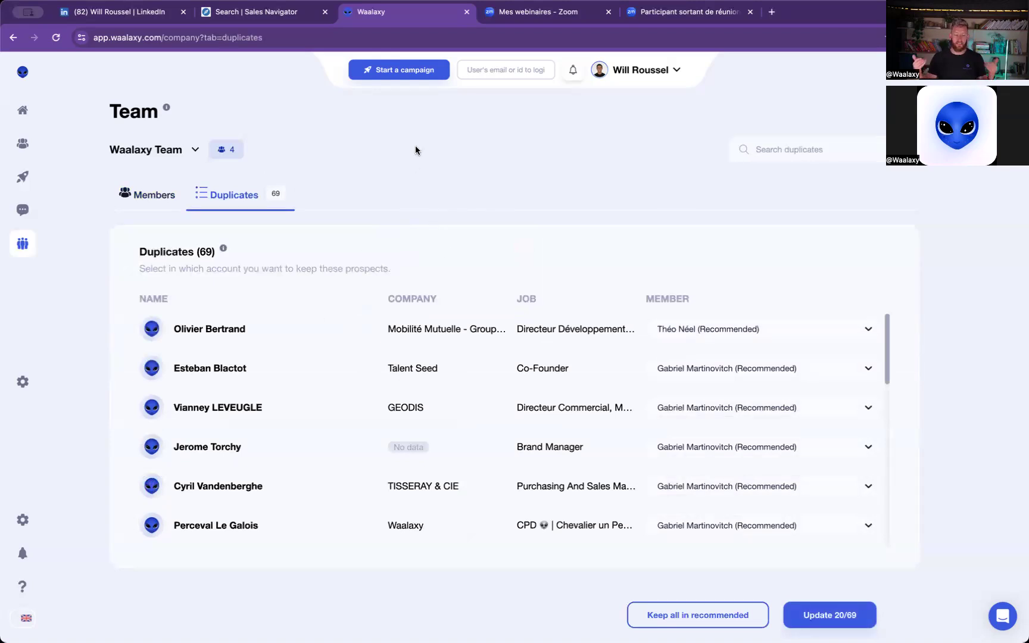
{"action": "left_click", "coordinate": [166, 197]}
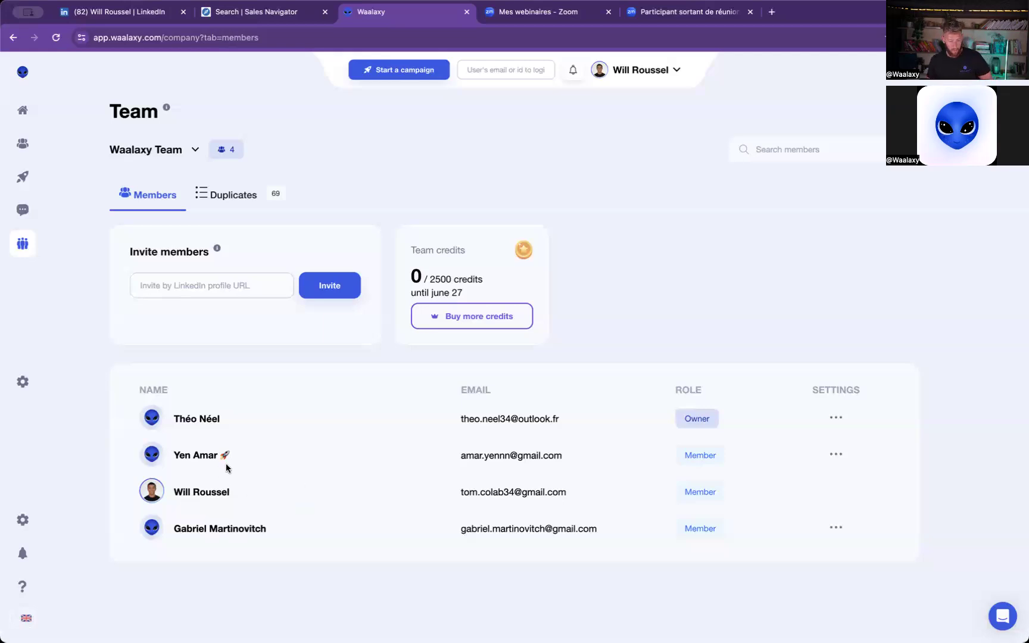
- Access the second listed team member's account, and go back to the team member list without syncing LinkedIn
{"action": "left_click", "coordinate": [834, 454]}
{"action": "left_click", "coordinate": [829, 482]}
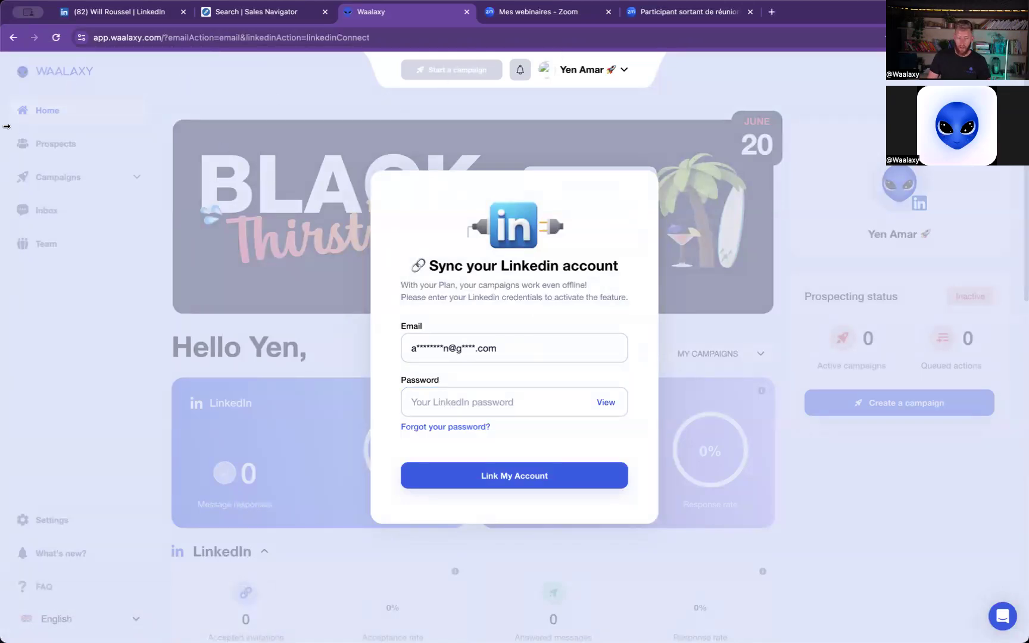
{"action": "left_click", "coordinate": [13, 37]}
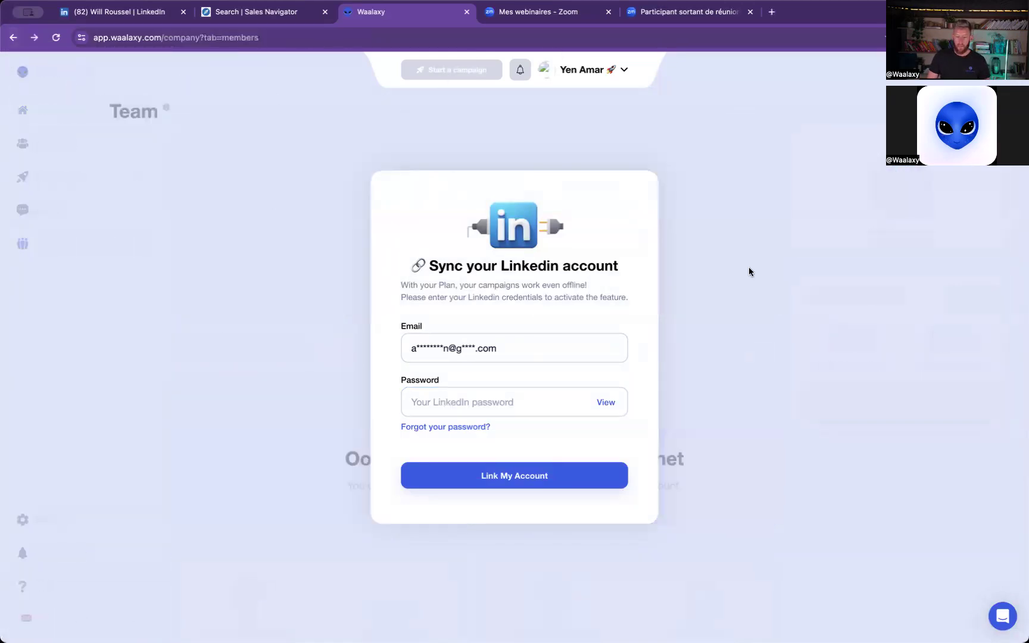
{"action": "left_click", "coordinate": [57, 39]}
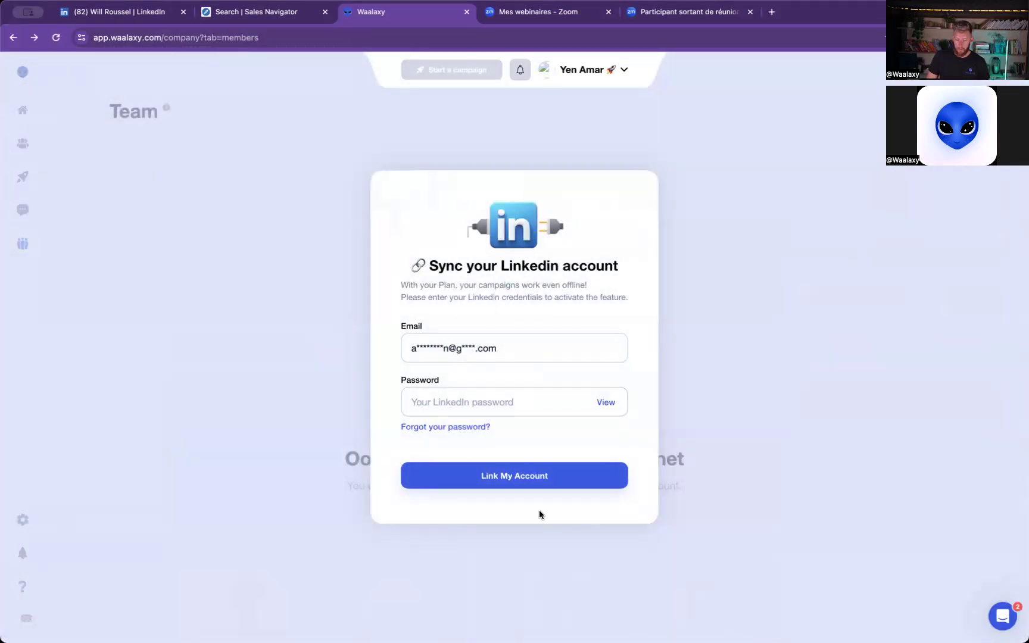
- Try to get past the LinkedIn sync prompt by going back and reopening Waalaxy from a new browser tab, and close the reopened page
{"action": "left_click", "coordinate": [463, 405]}
{"action": "left_click", "coordinate": [12, 38]}
{"action": "left_click", "coordinate": [333, 12]}
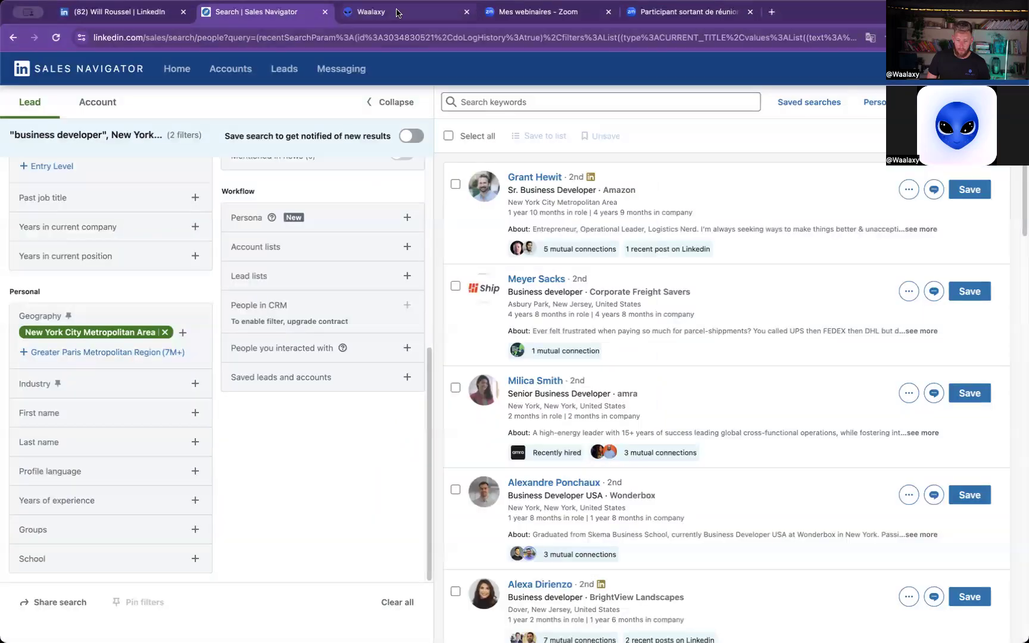
{"action": "left_click", "coordinate": [772, 12]}
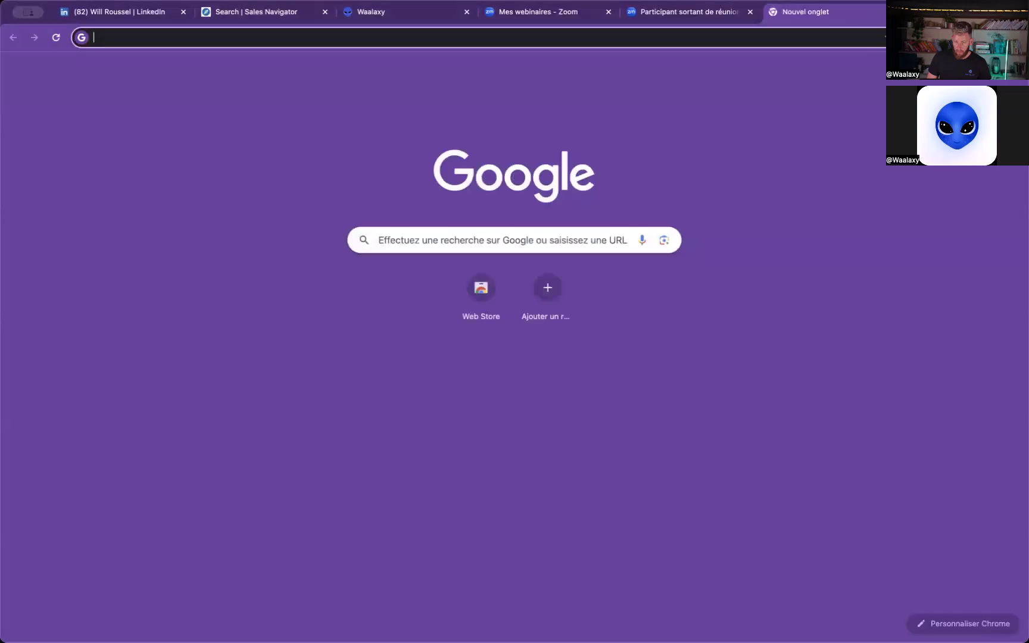
{"action": "left_click", "coordinate": [837, 80]}
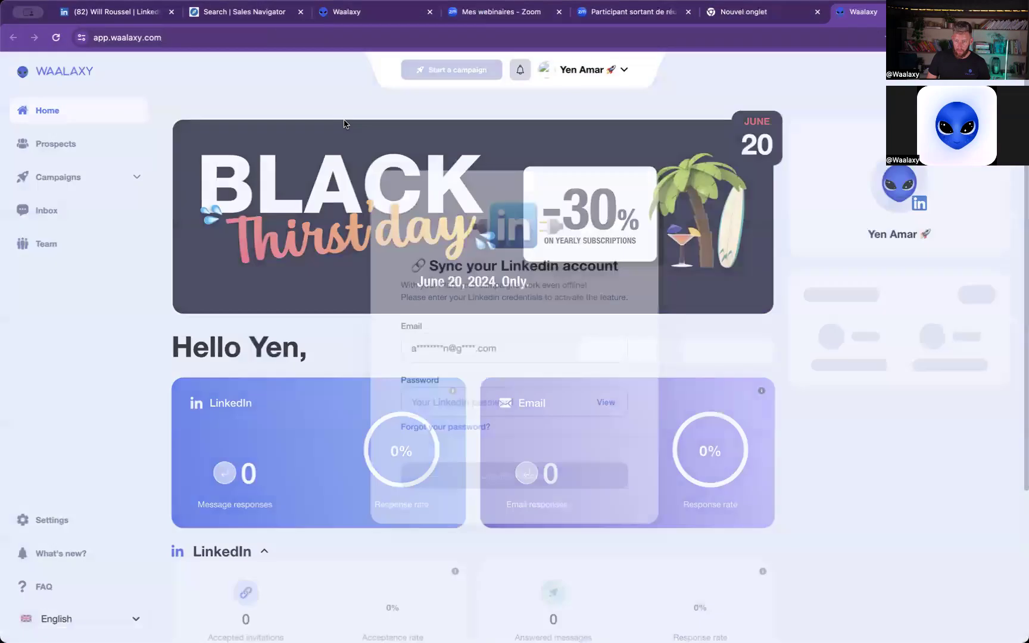
{"action": "key", "text": "super+w"}
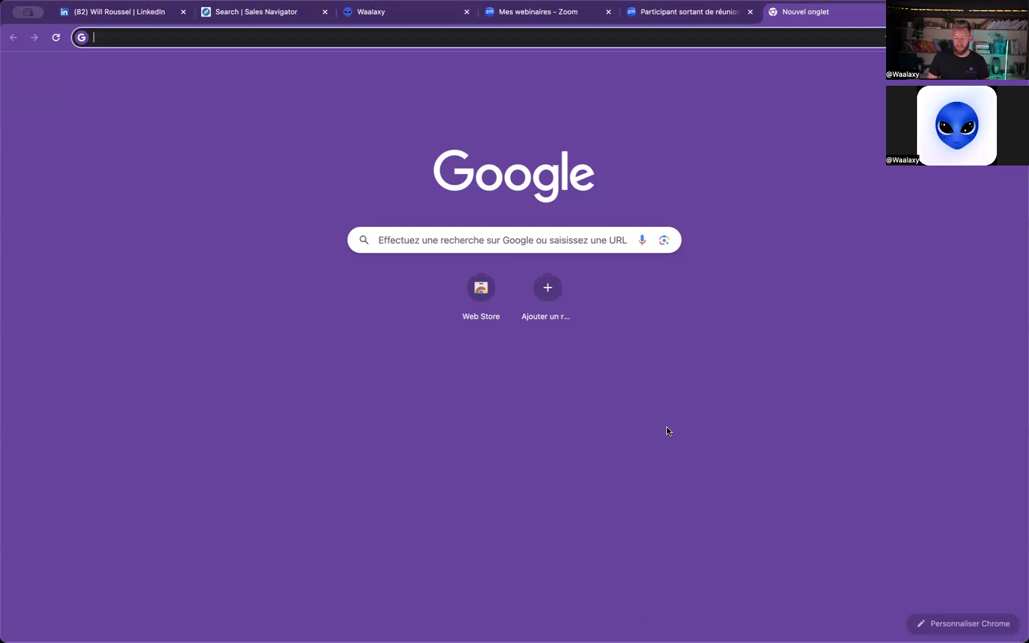
{"action": "left_click", "coordinate": [685, 613]}
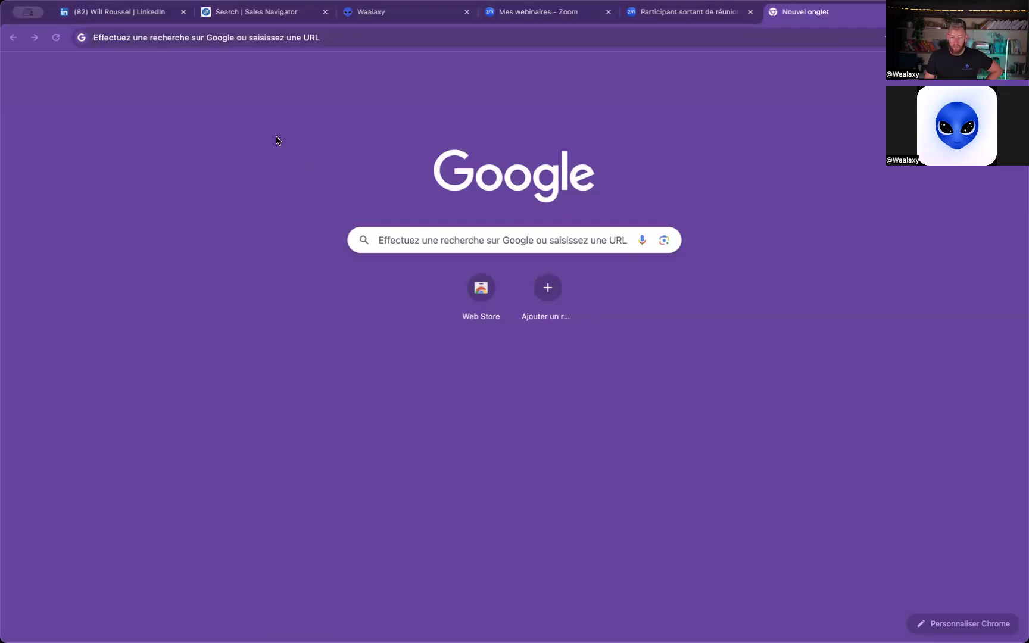
{"action": "key", "text": "super+l"}
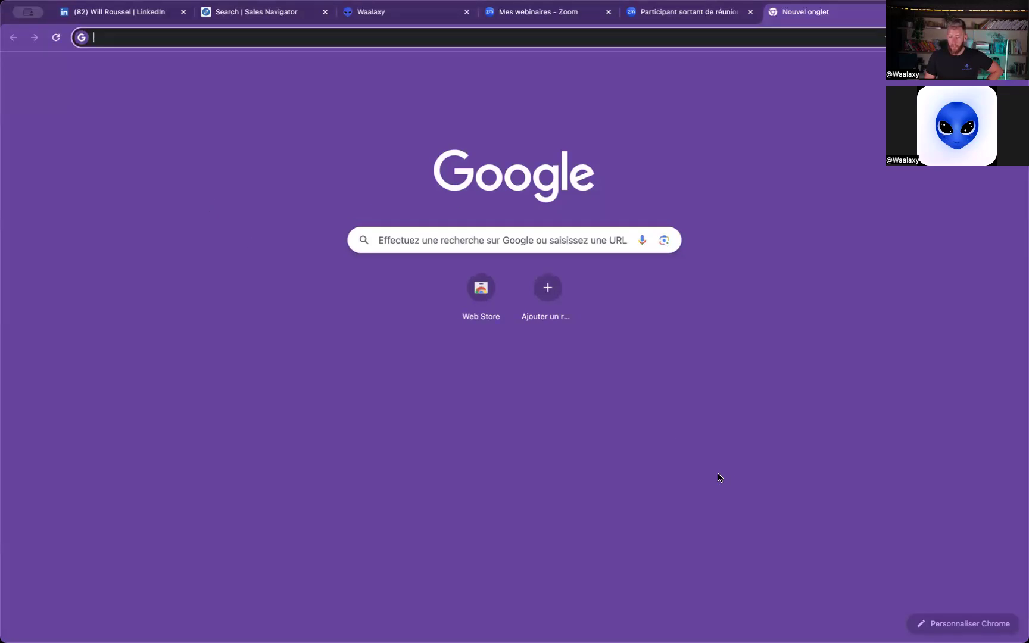